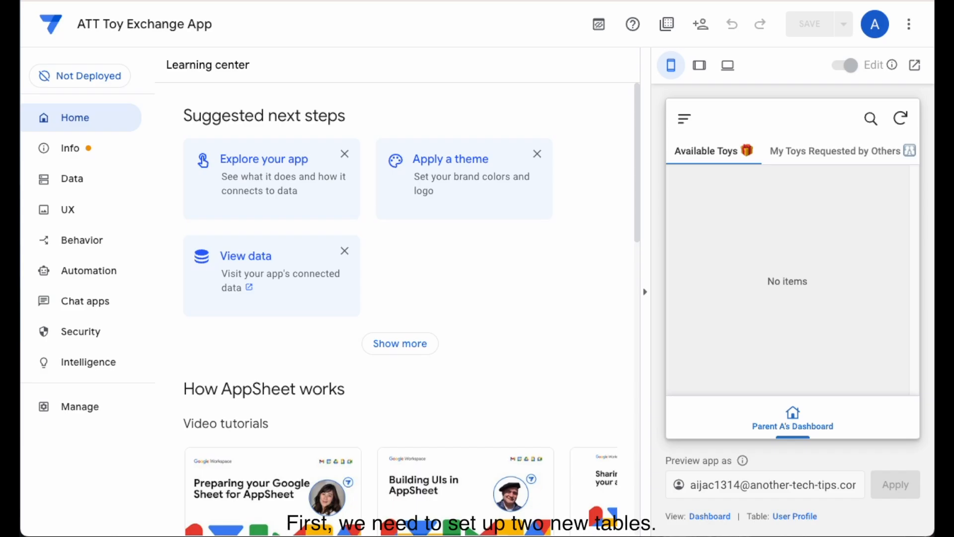
- Open the app's data columns and expand the ExchangeFeedback table to review its column names and types
click(74, 179)
click(257, 82)
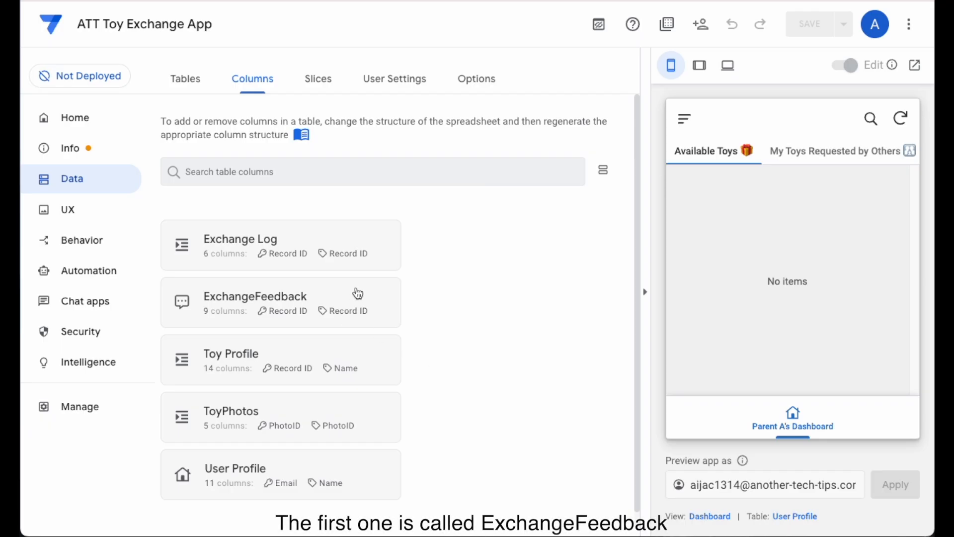
click(358, 293)
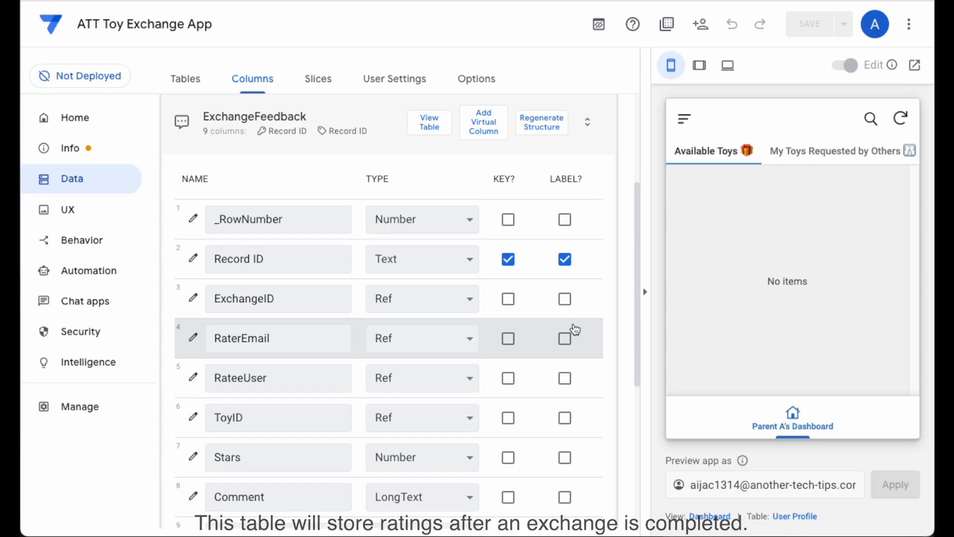
scroll(575, 330, down, 2)
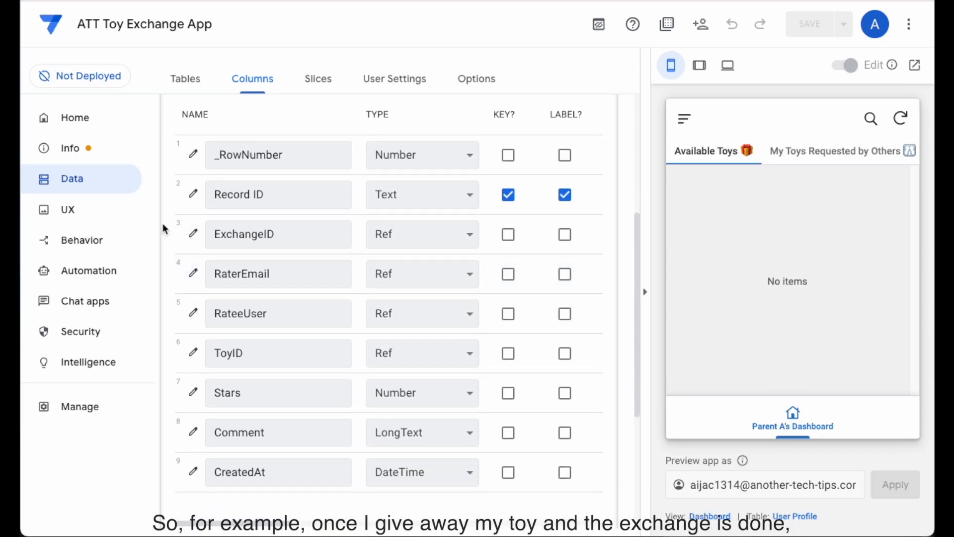
- Inspect the auto-compute formulas of the Record ID column in ExchangeFeedback, then close its settings
click(193, 197)
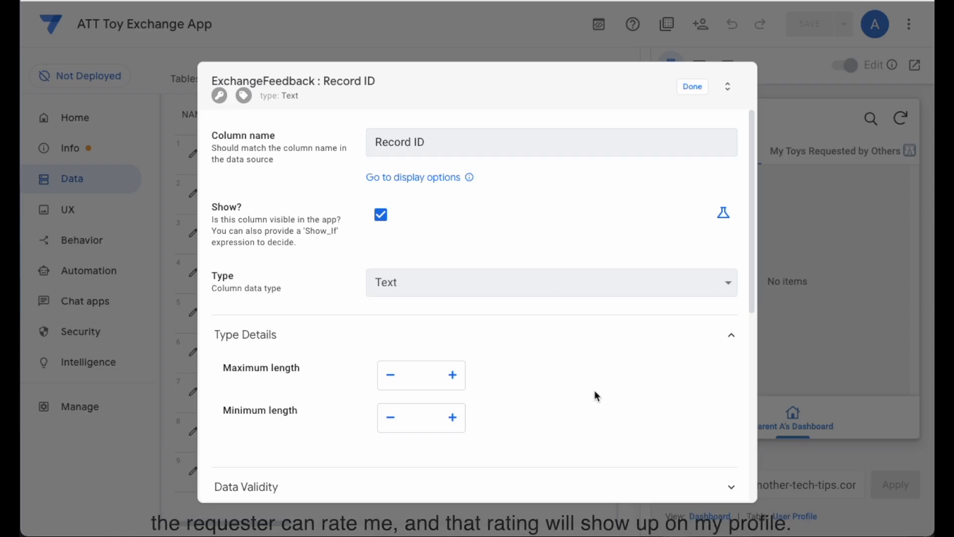
scroll(633, 294, down, 5)
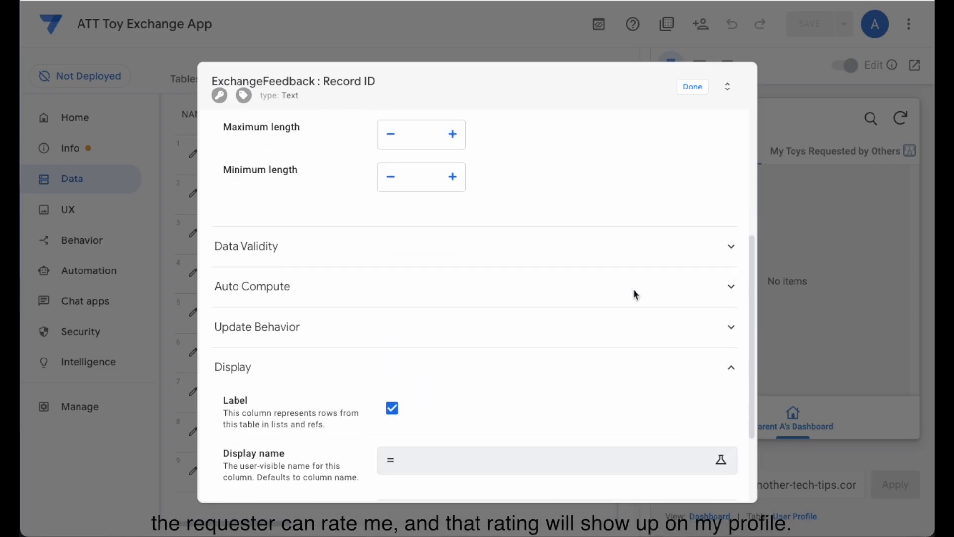
click(541, 289)
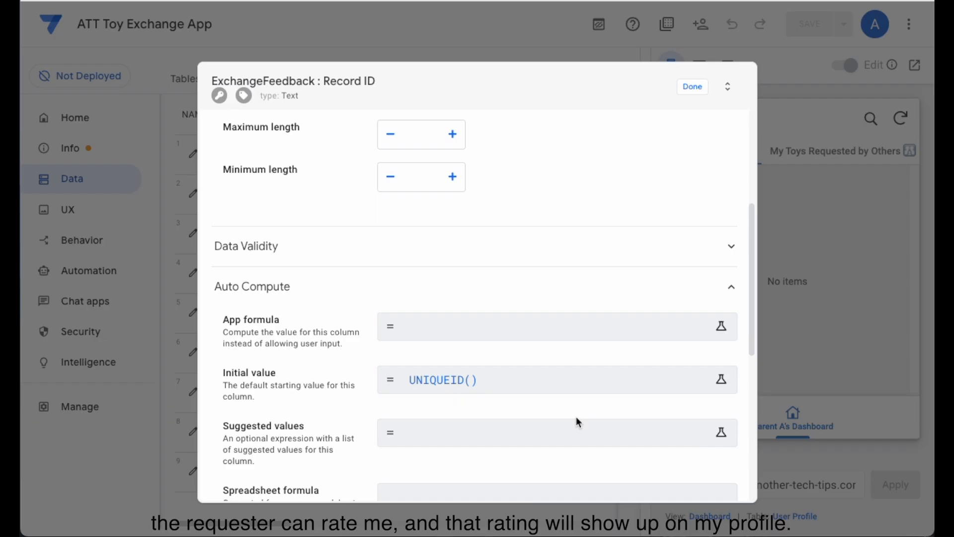
click(694, 87)
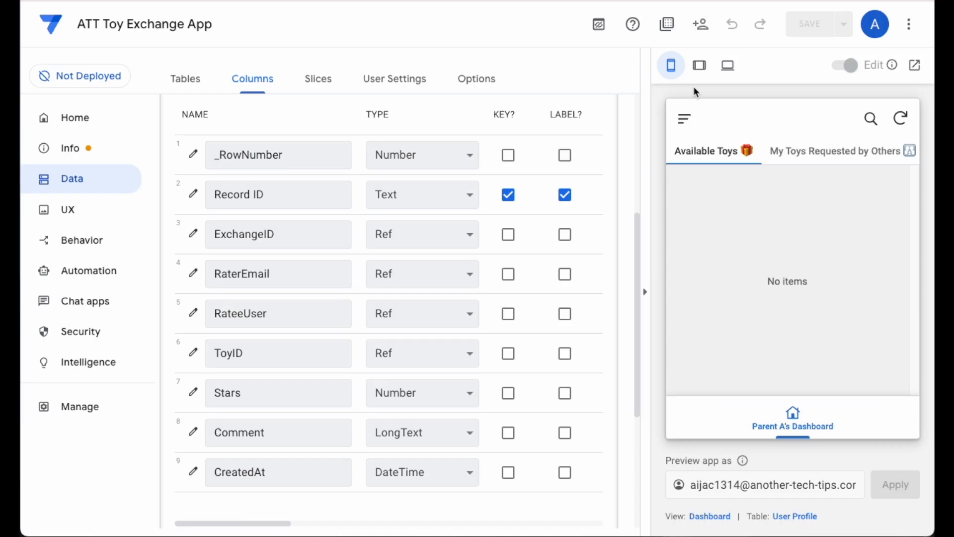
- Check the ExchangeID column's reference settings and the RaterEmail column's source table and initial value in ExchangeFeedback
click(194, 236)
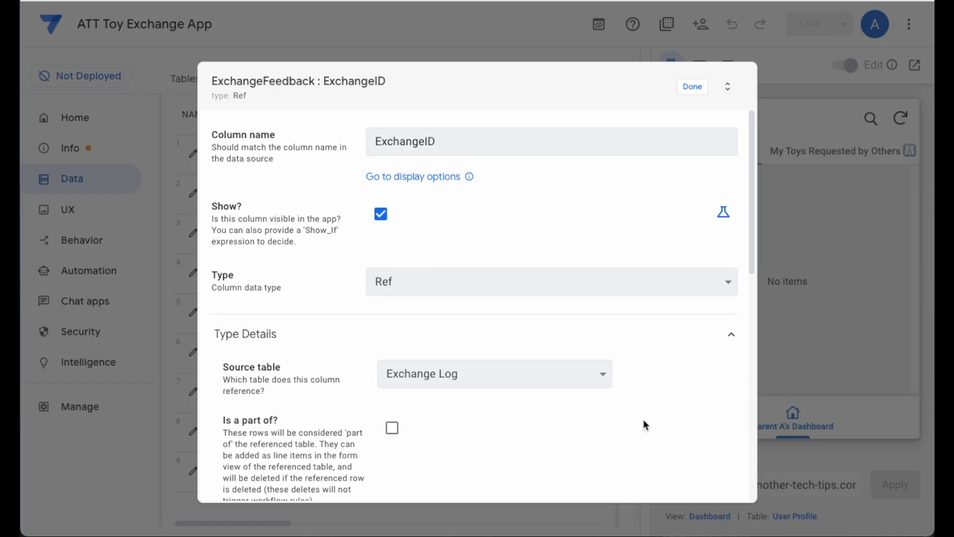
click(692, 87)
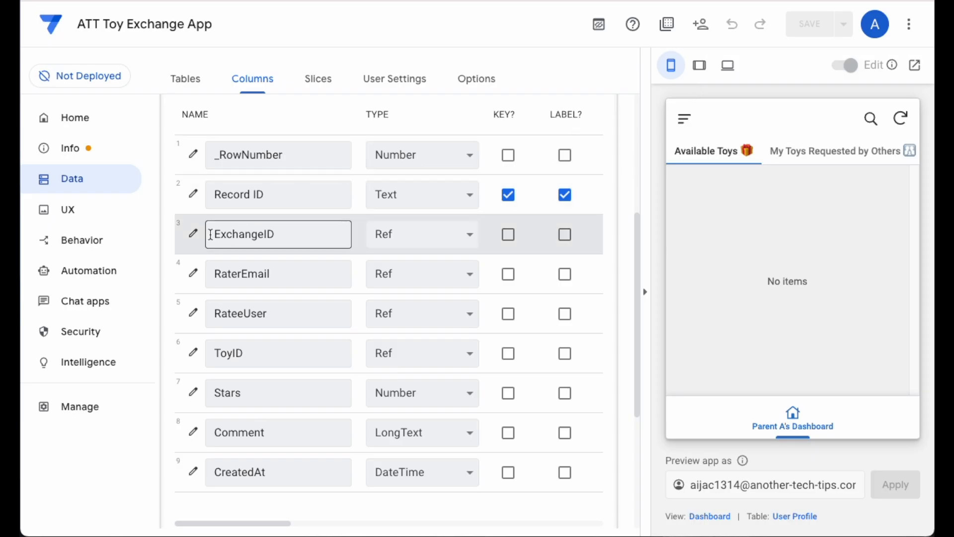
click(191, 273)
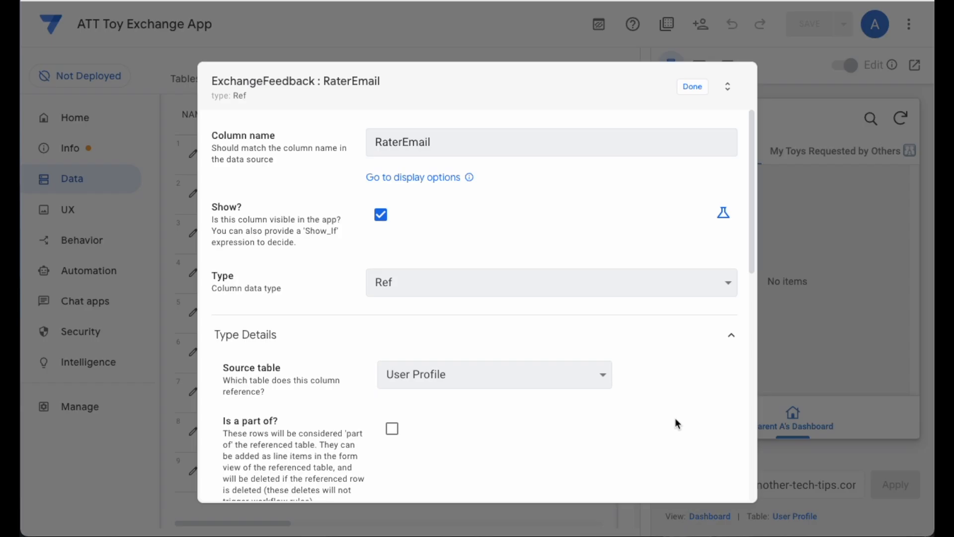
scroll(675, 418, down, 8)
click(520, 302)
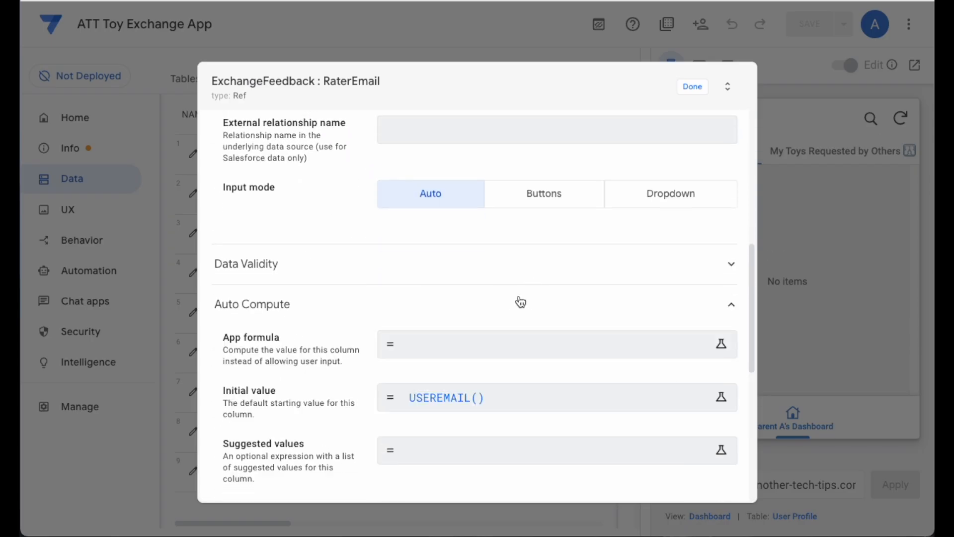
scroll(571, 420, down, 2)
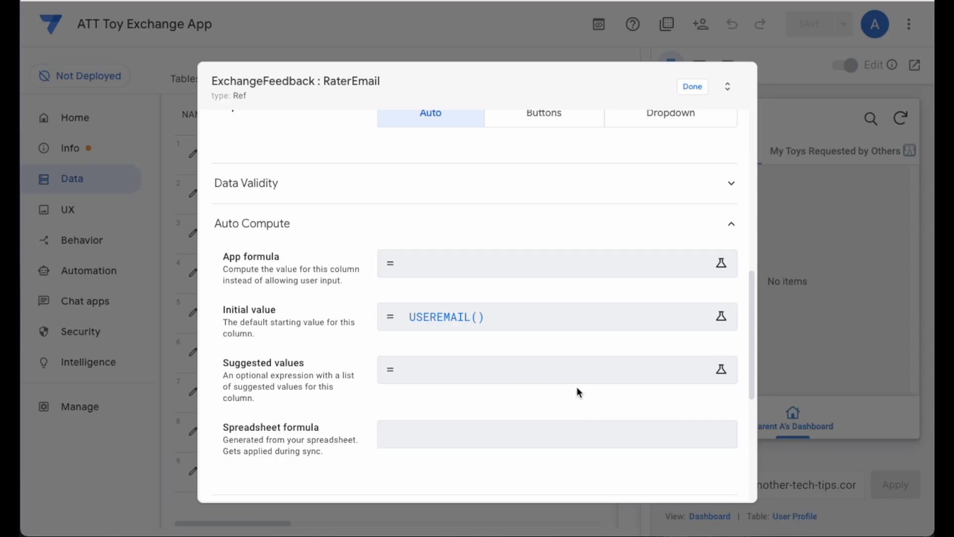
click(692, 89)
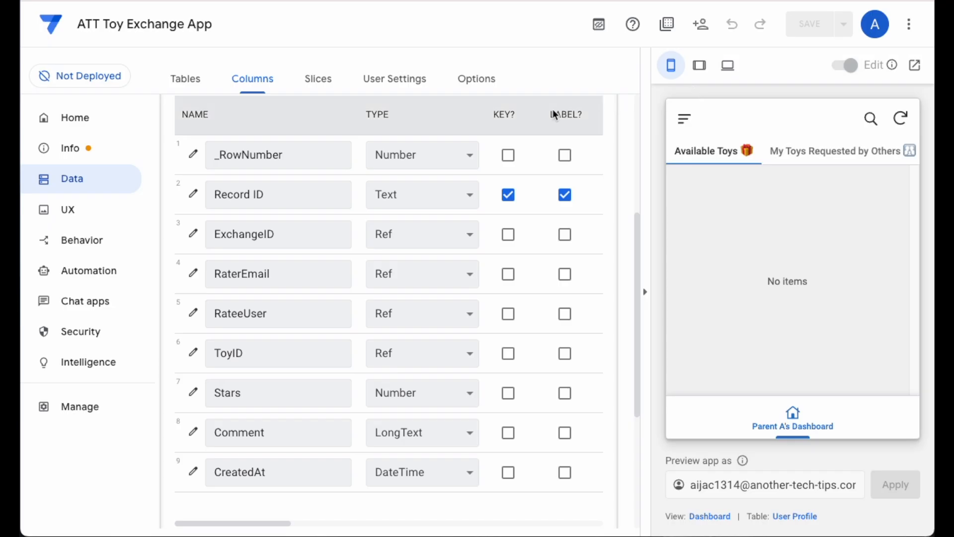
- Inspect the RateeUser column's source table and initial value formula in ExchangeFeedback, and close its settings
click(193, 314)
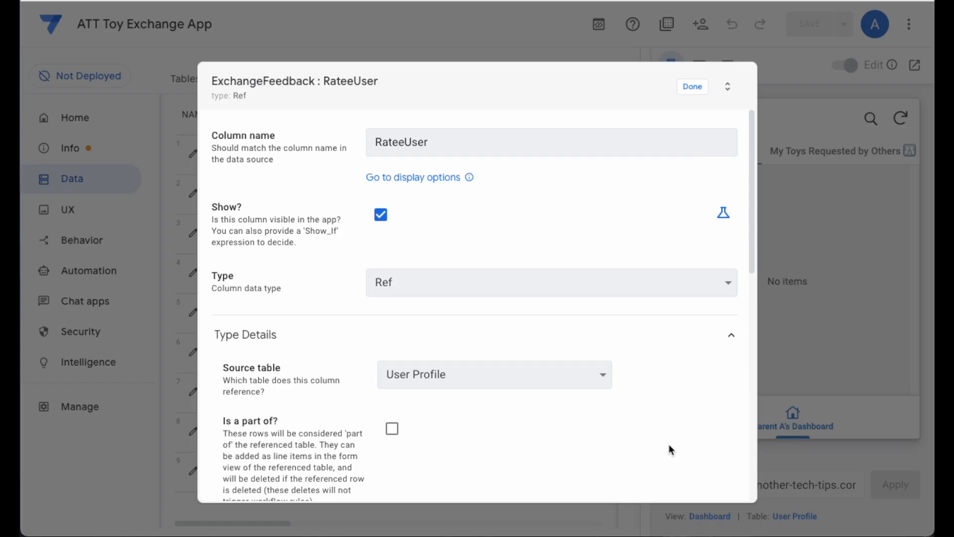
scroll(675, 404, down, 8)
click(556, 316)
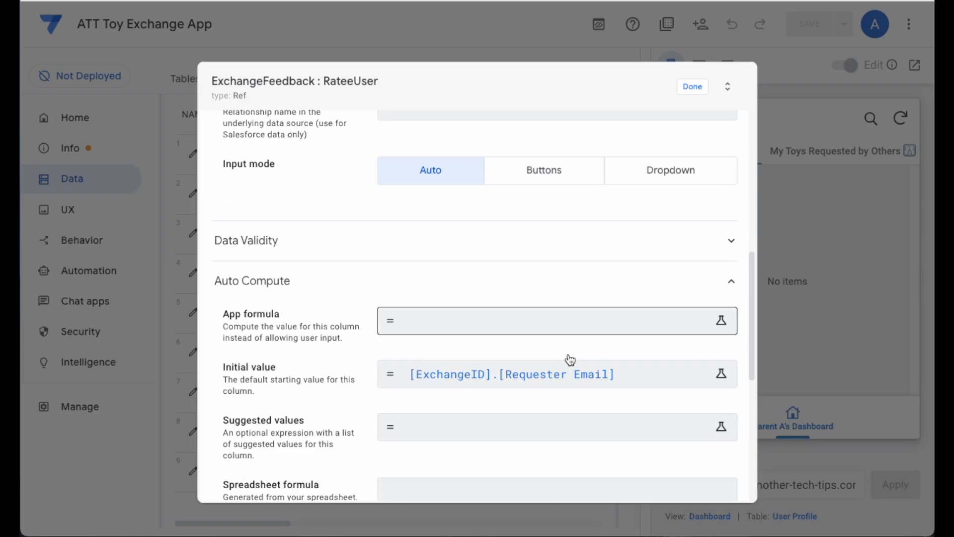
scroll(568, 359, down, 3)
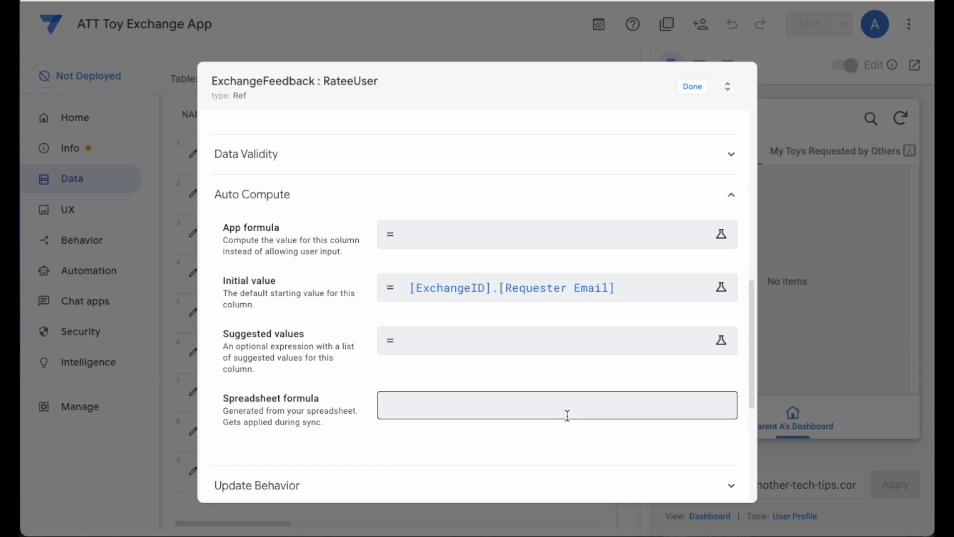
click(692, 87)
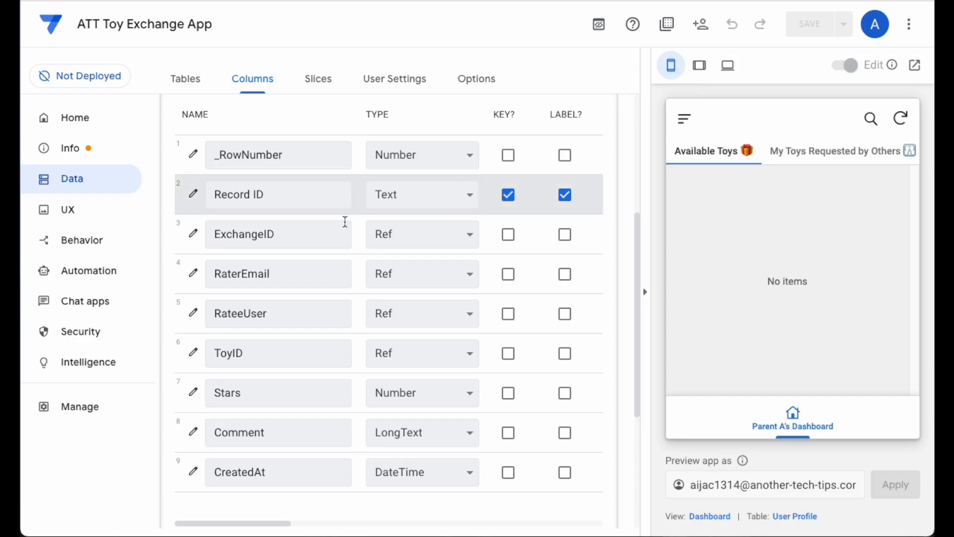
- Review the ToyID column's reference settings and the Stars column's number settings in ExchangeFeedback
click(193, 352)
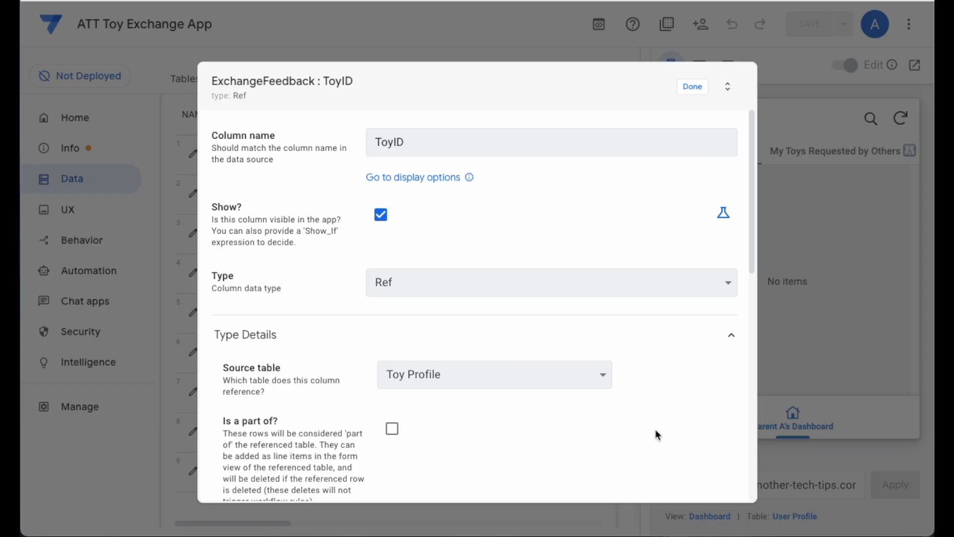
scroll(656, 431, down, 10)
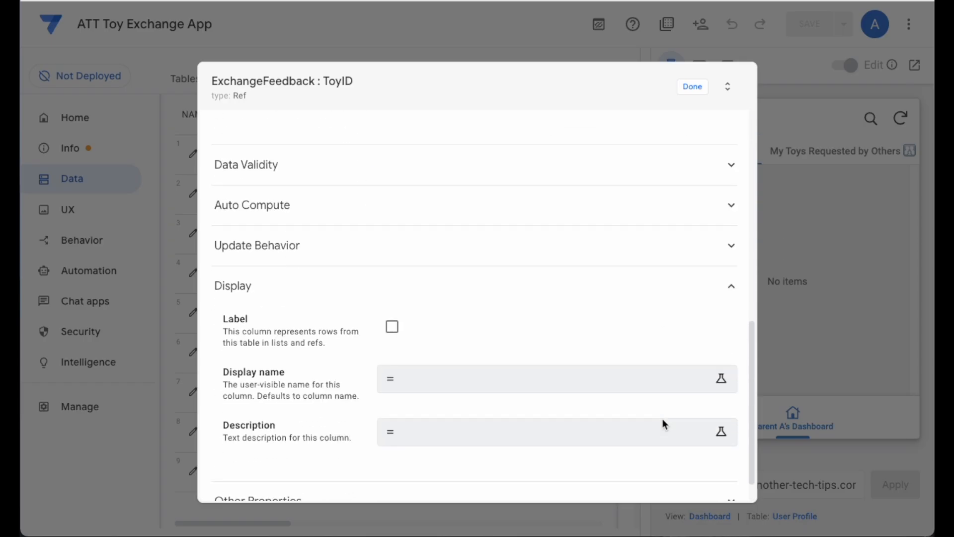
click(553, 218)
click(693, 87)
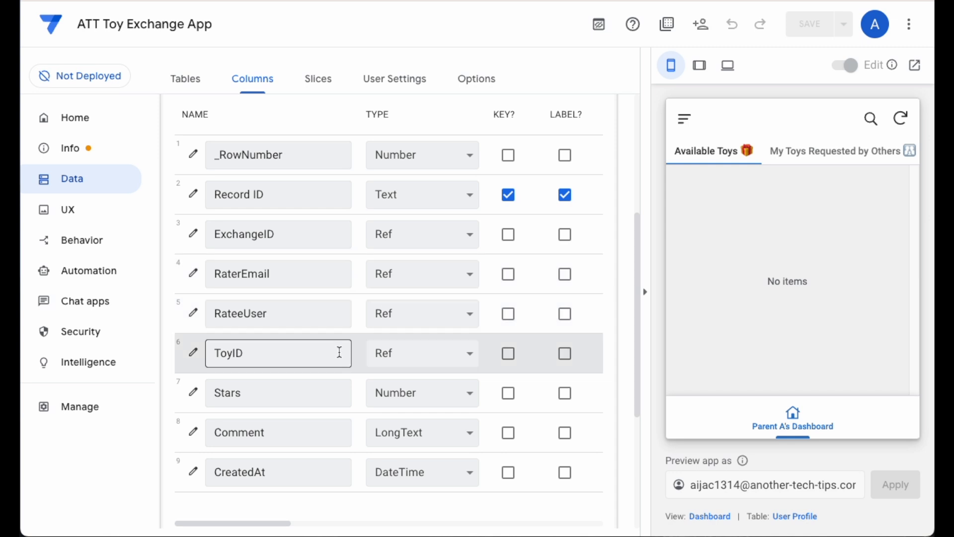
click(192, 393)
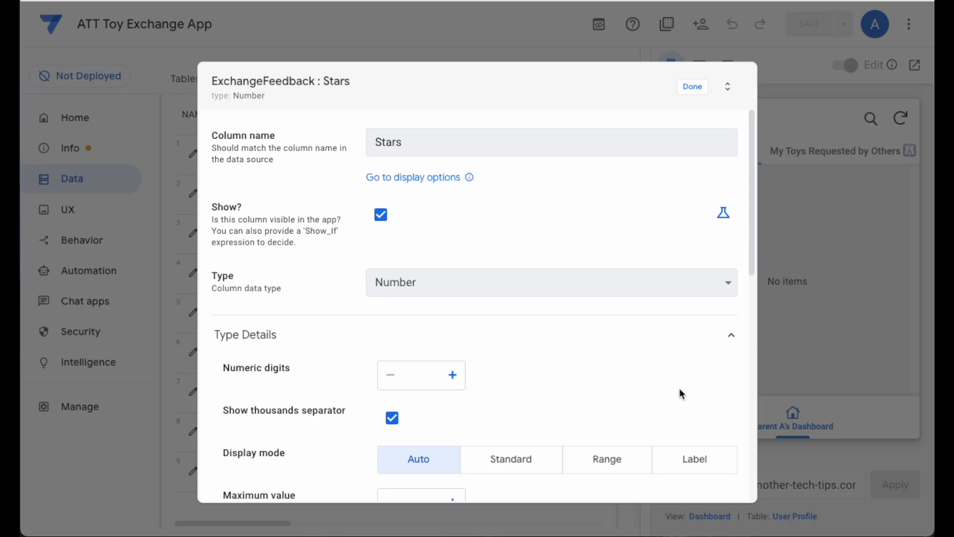
click(696, 94)
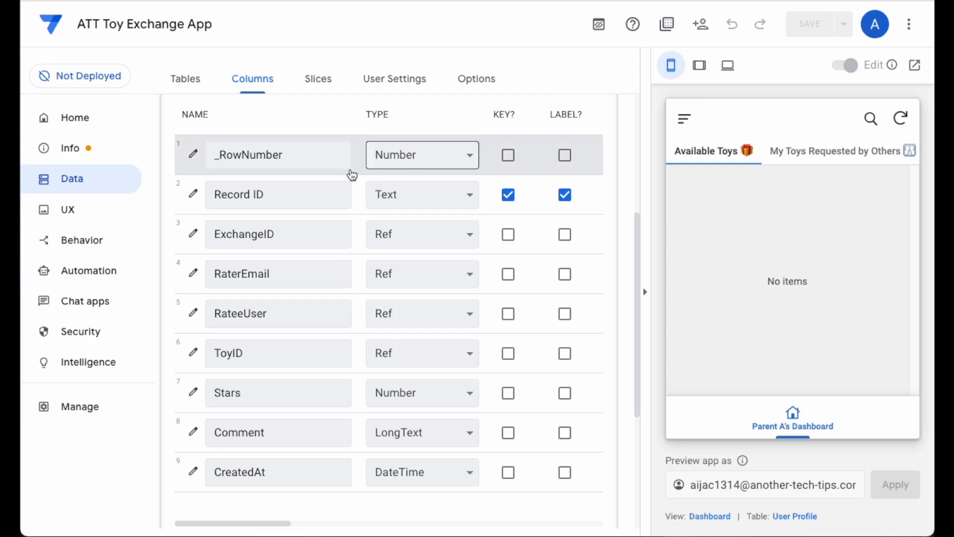
- Review the Comment column's type settings and the CreatedAt column's initial value in ExchangeFeedback
click(194, 432)
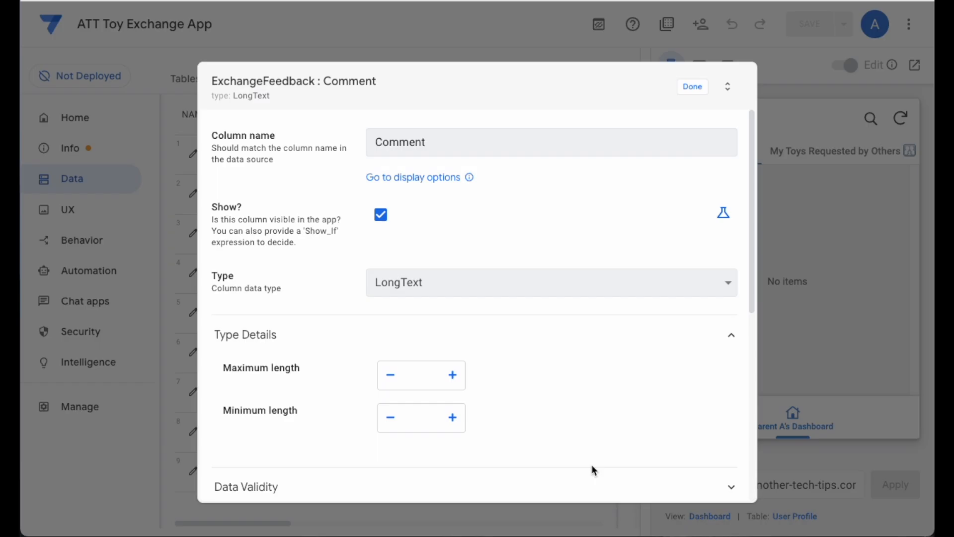
click(693, 87)
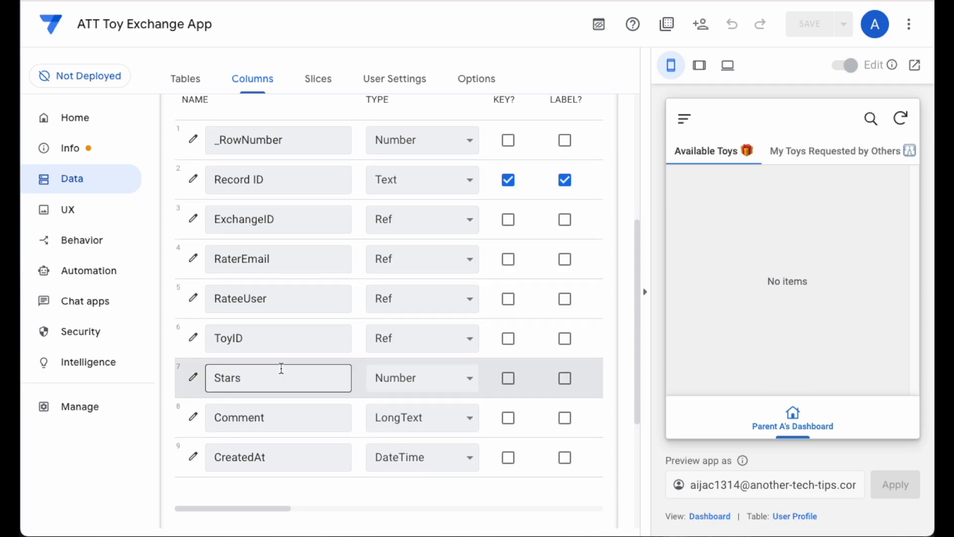
click(193, 457)
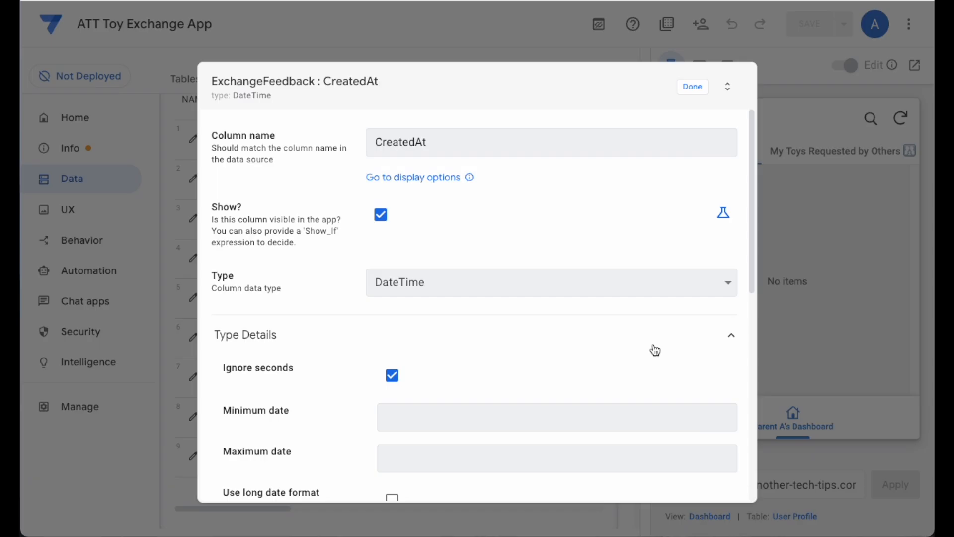
scroll(650, 359, down, 8)
click(559, 245)
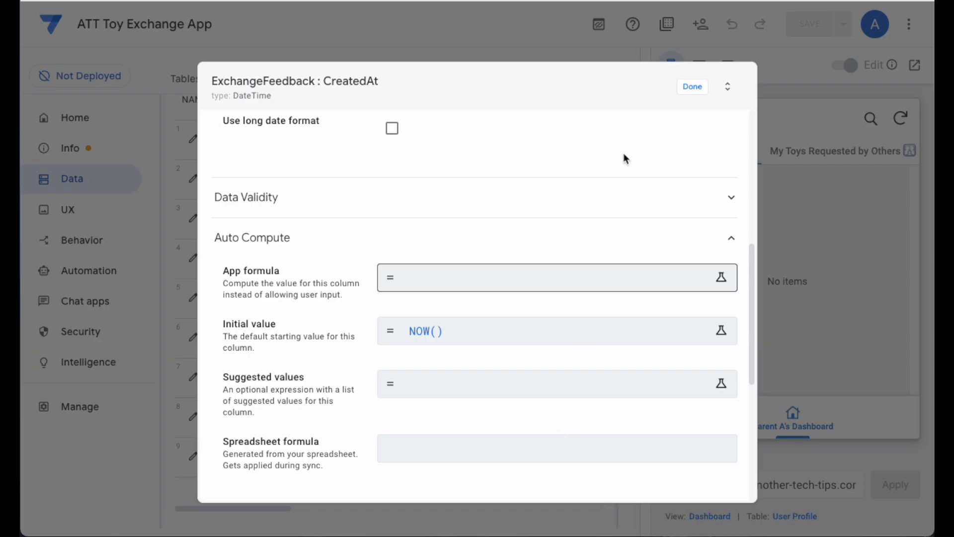
click(694, 87)
- Collapse the ExchangeFeedback table and expand the ToyPhotos table to view its columns
scroll(397, 149, up, 3)
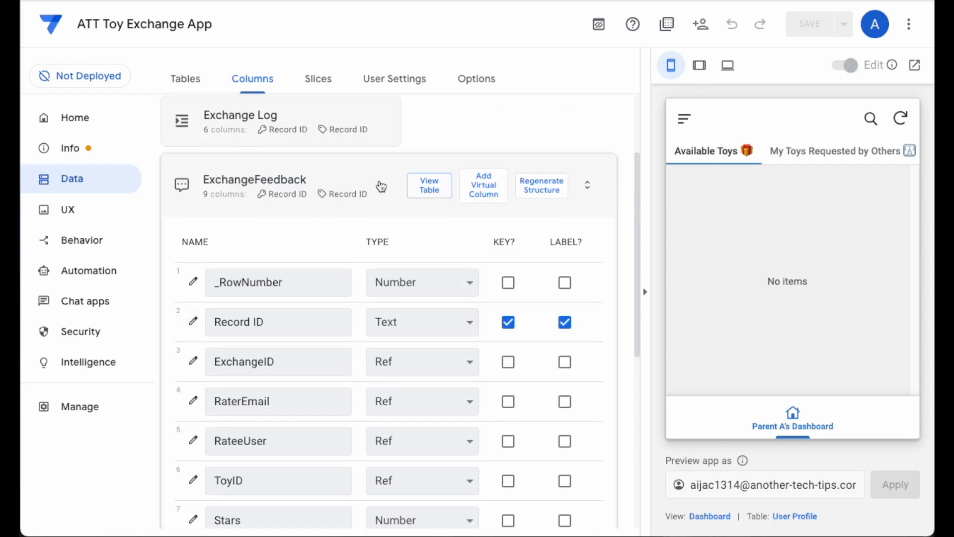
click(304, 181)
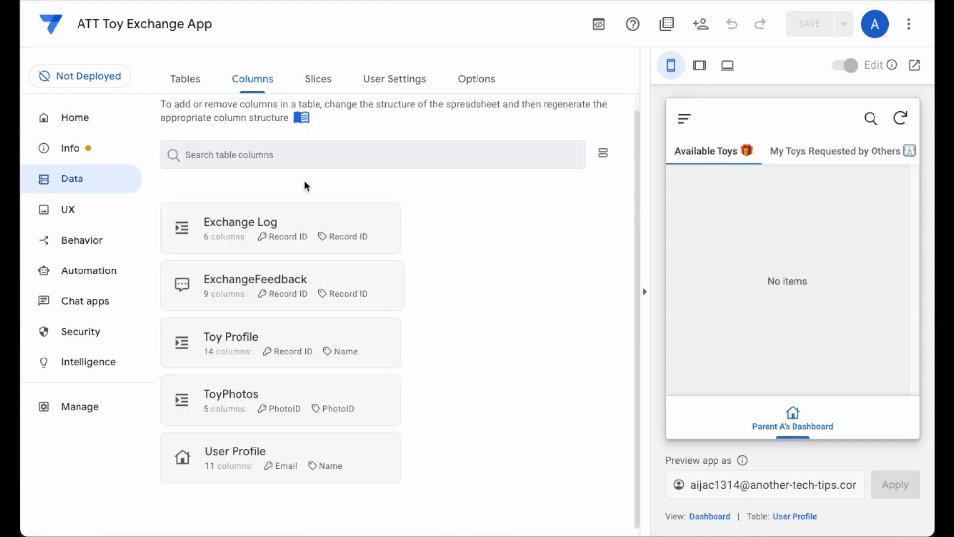
click(259, 350)
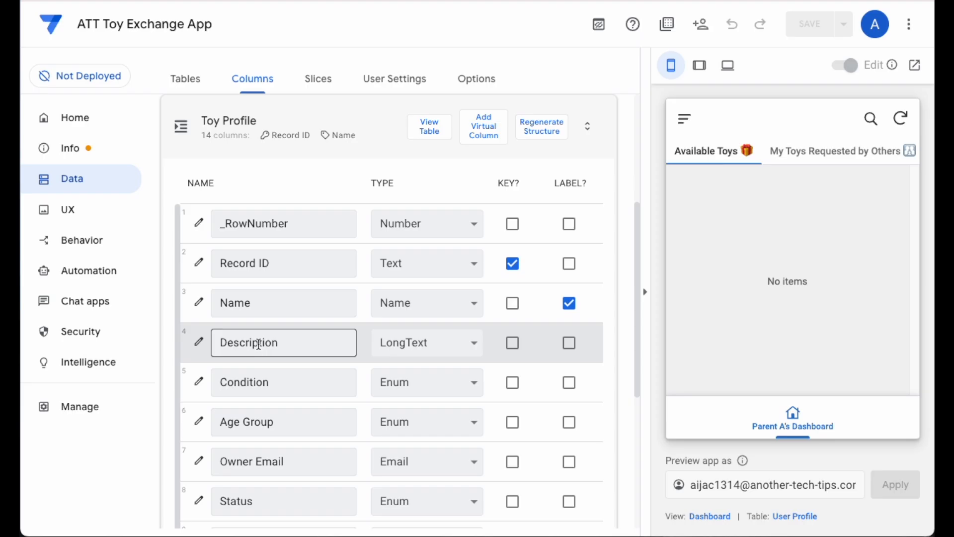
click(254, 128)
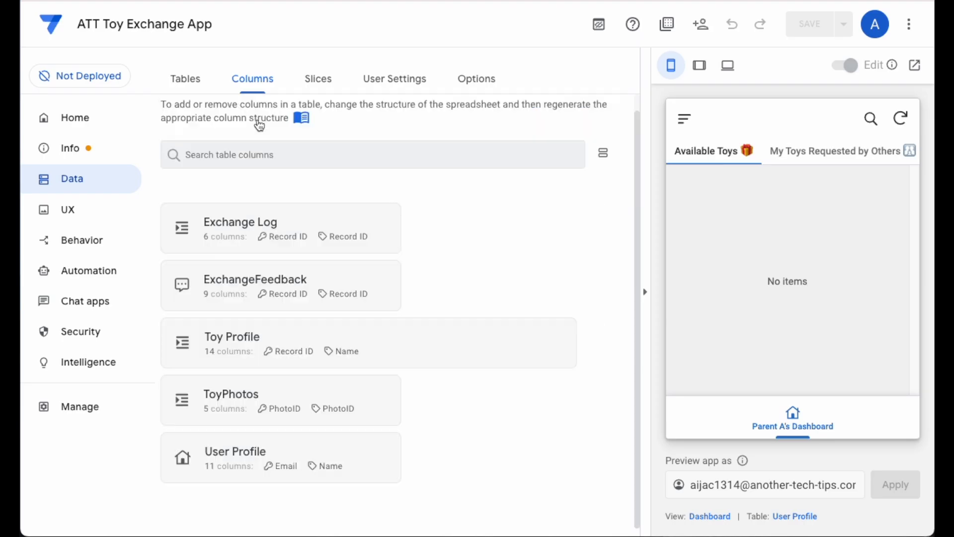
click(269, 416)
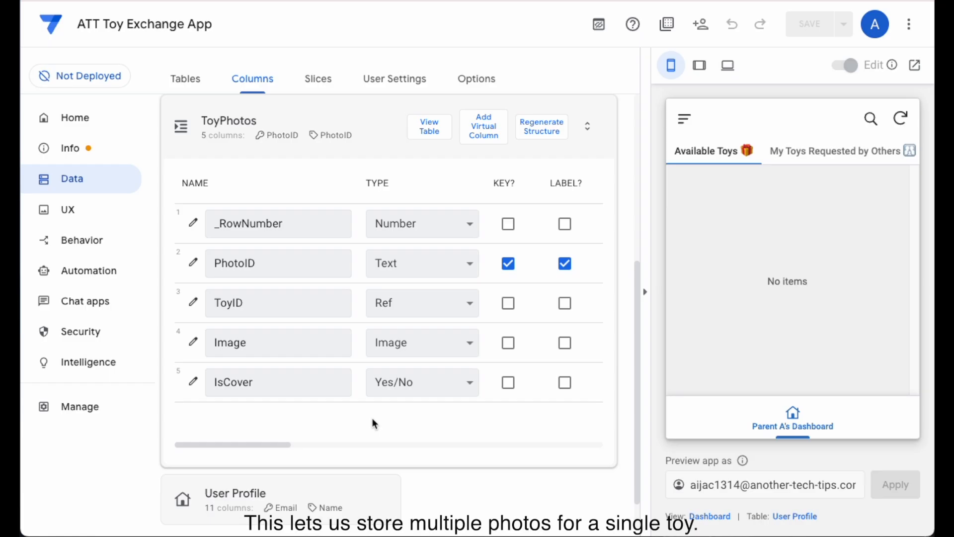
- Inspect the auto-compute formulas of the PhotoID column in ToyPhotos and close its settings
click(192, 262)
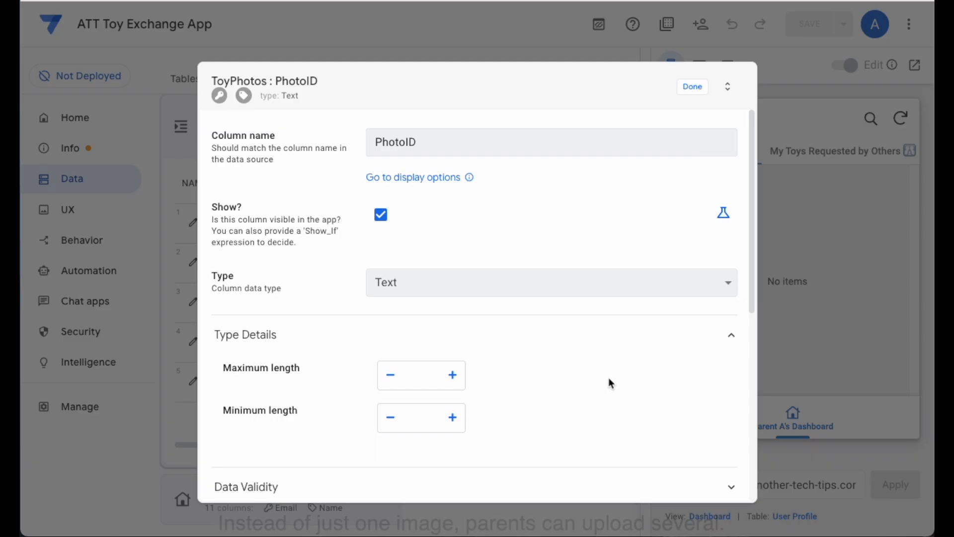
scroll(608, 377, down, 5)
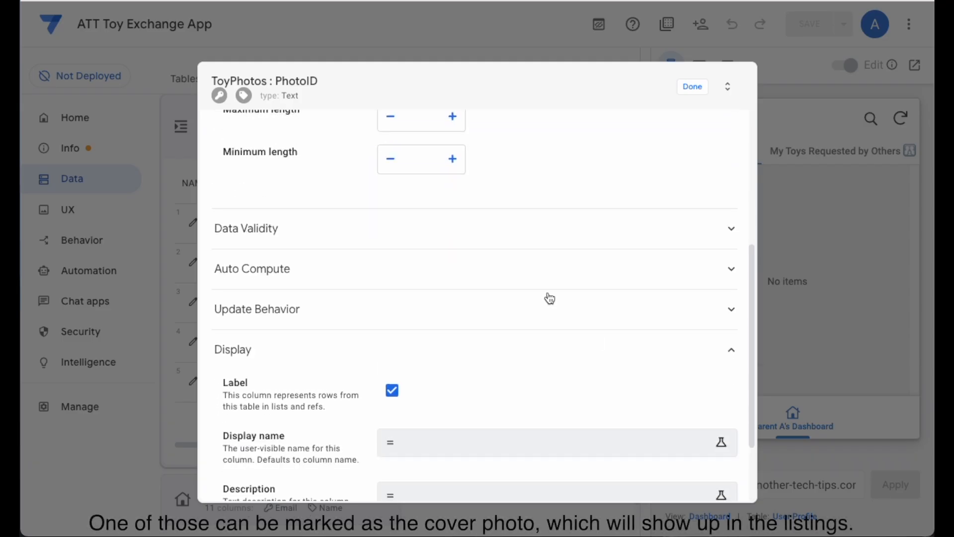
click(540, 263)
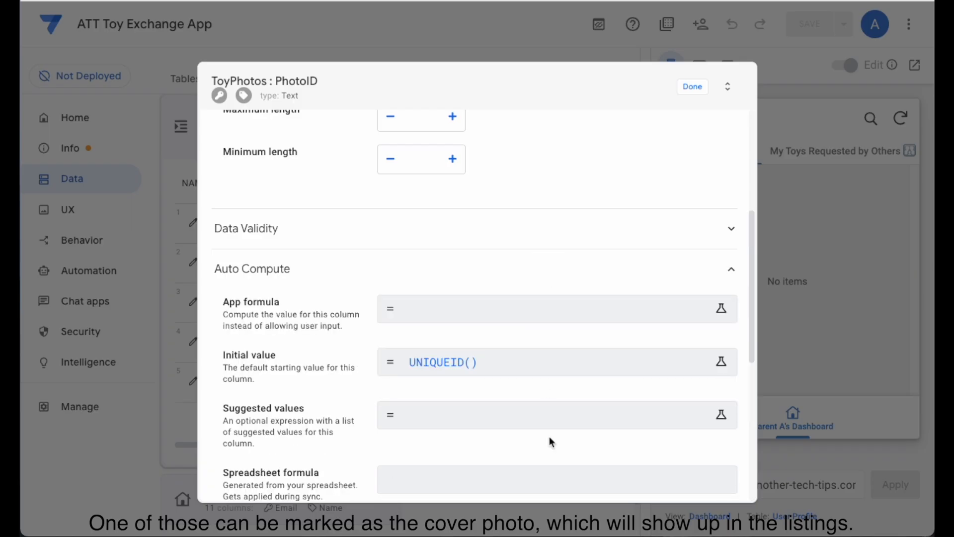
click(696, 90)
- Review the ToyID column's reference settings and auto-compute formulas in ToyPhotos, and close its settings
click(193, 302)
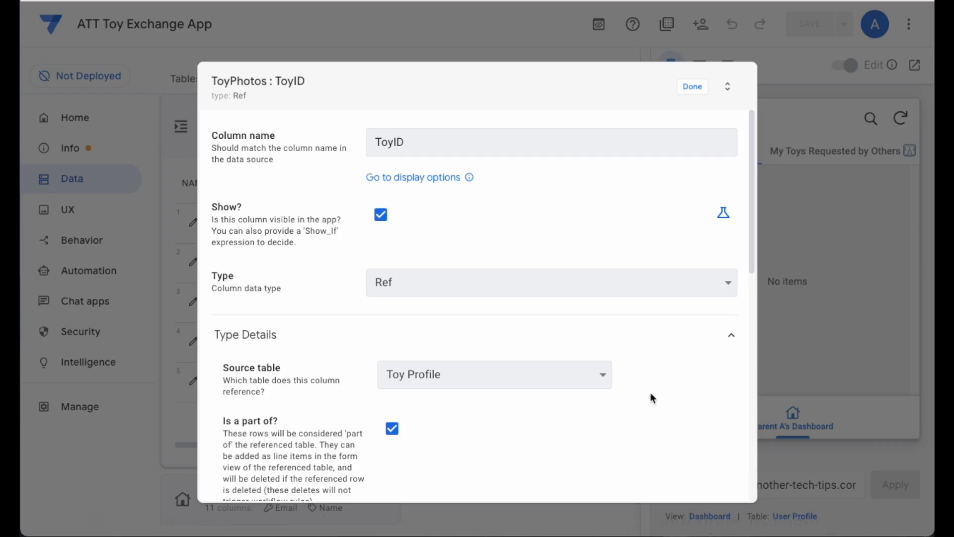
scroll(652, 377, down, 6)
click(488, 397)
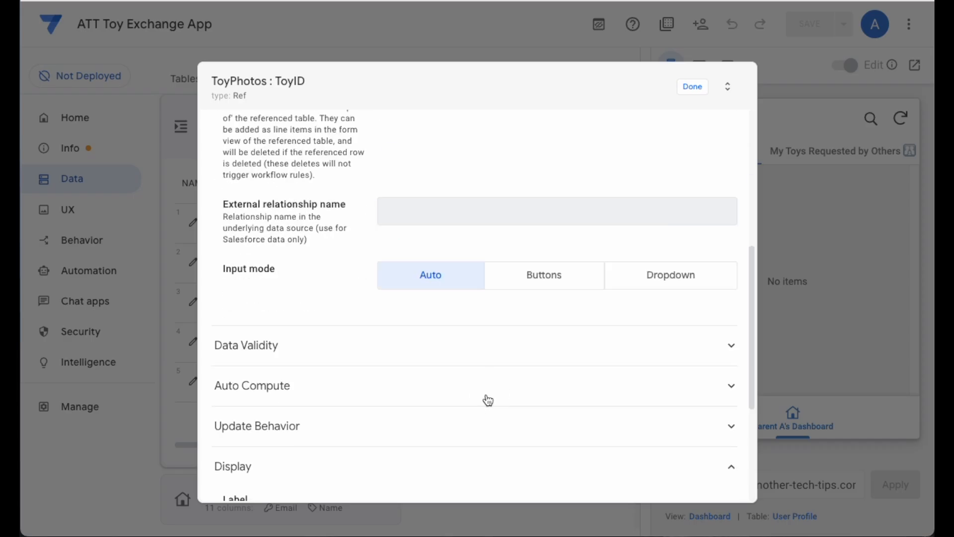
scroll(537, 379, down, 3)
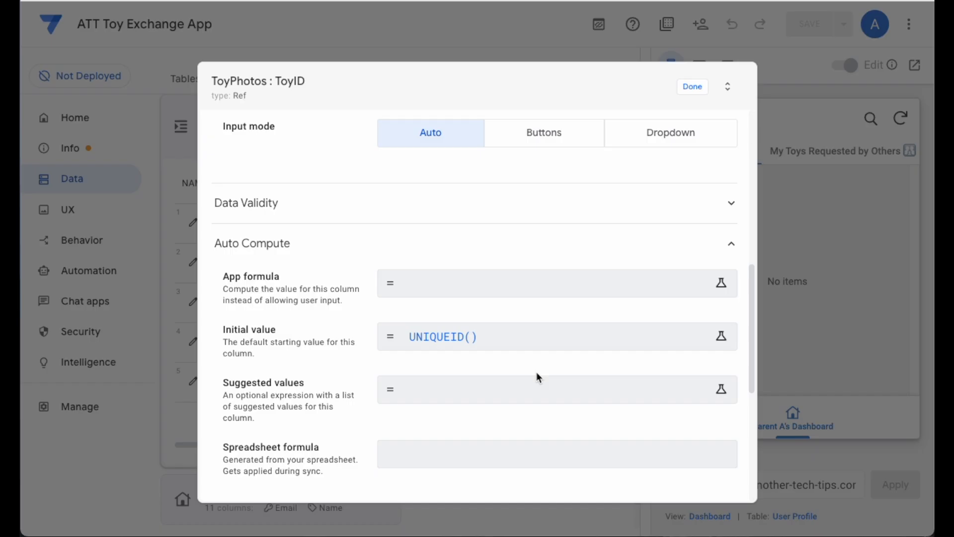
click(695, 87)
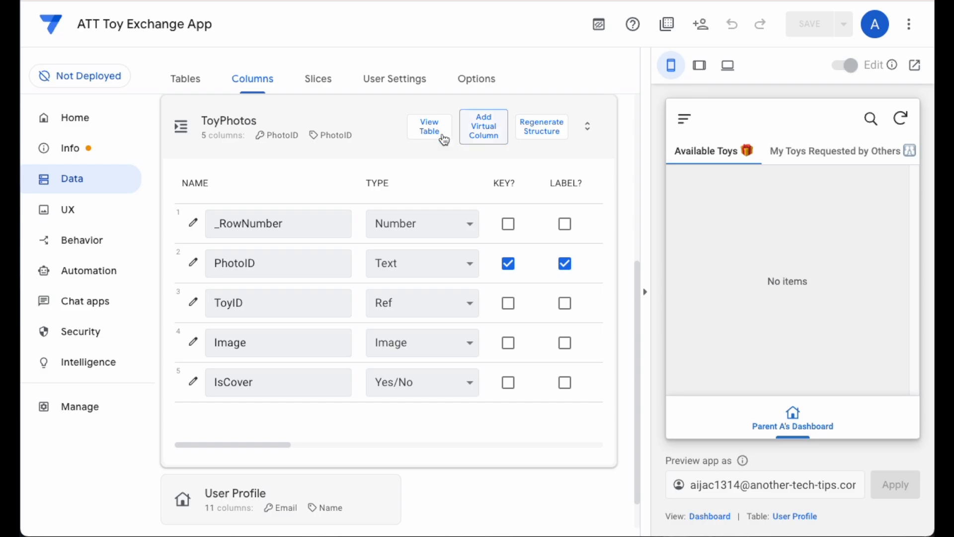
- Review the type settings of the Image column and the IsCover column in ToyPhotos
click(192, 342)
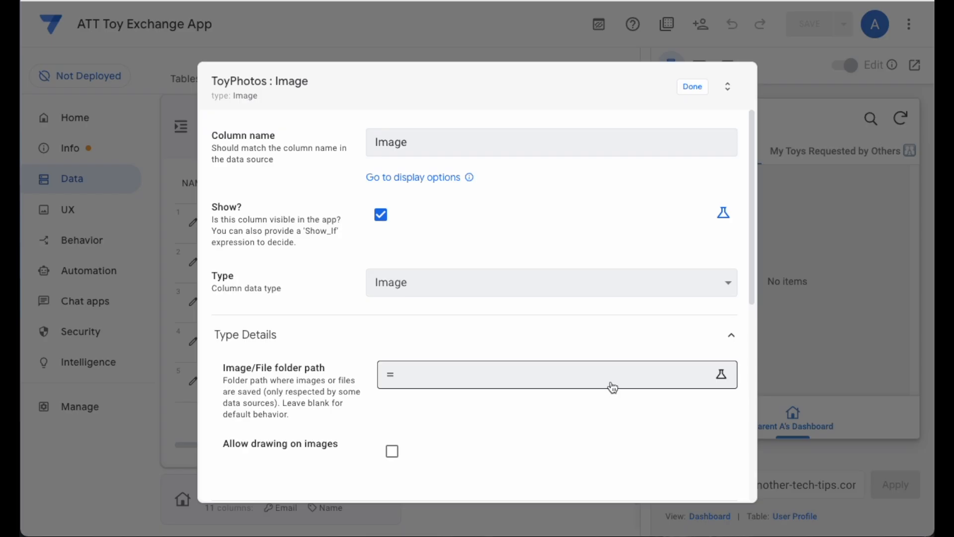
click(692, 88)
click(193, 381)
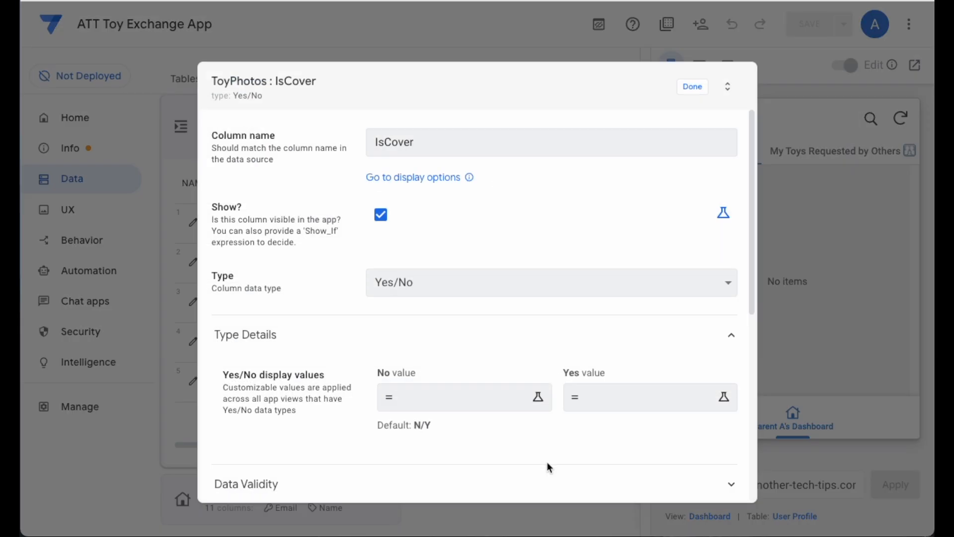
click(703, 88)
- Collapse the ToyPhotos table and expand the Toy Profile table to view its columns
click(328, 137)
click(283, 344)
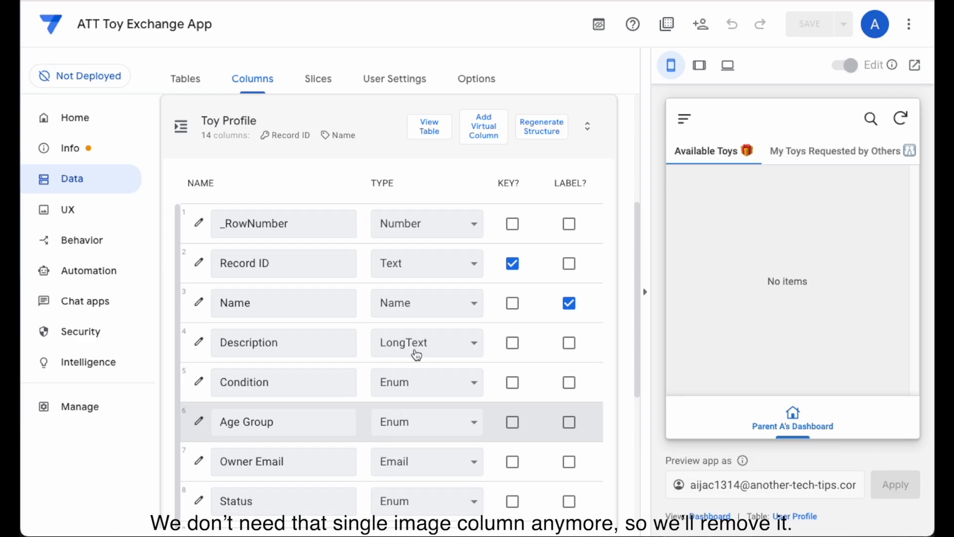
scroll(417, 314, down, 3)
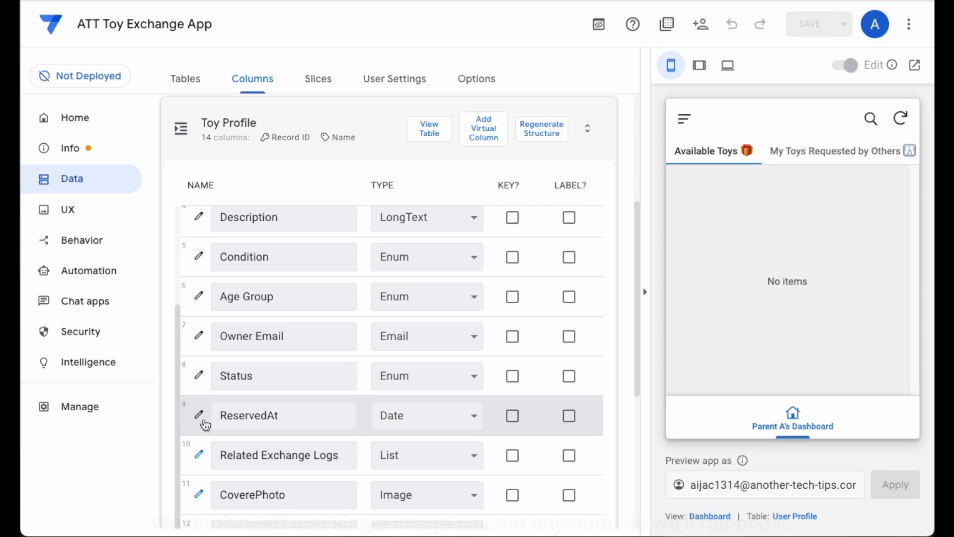
- Inspect the type details and auto-compute formulas of the ReservedAt column in Toy Profile
click(199, 415)
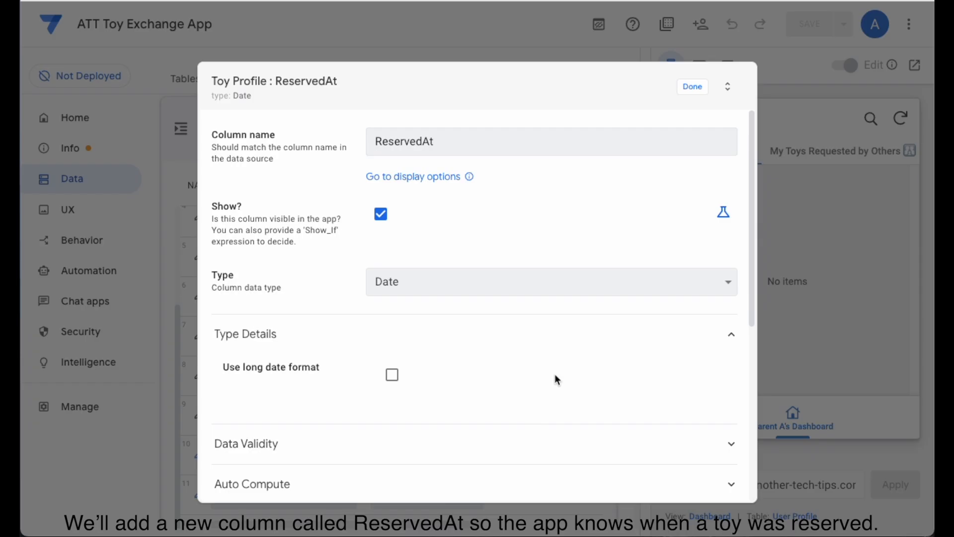
scroll(555, 374, down, 3)
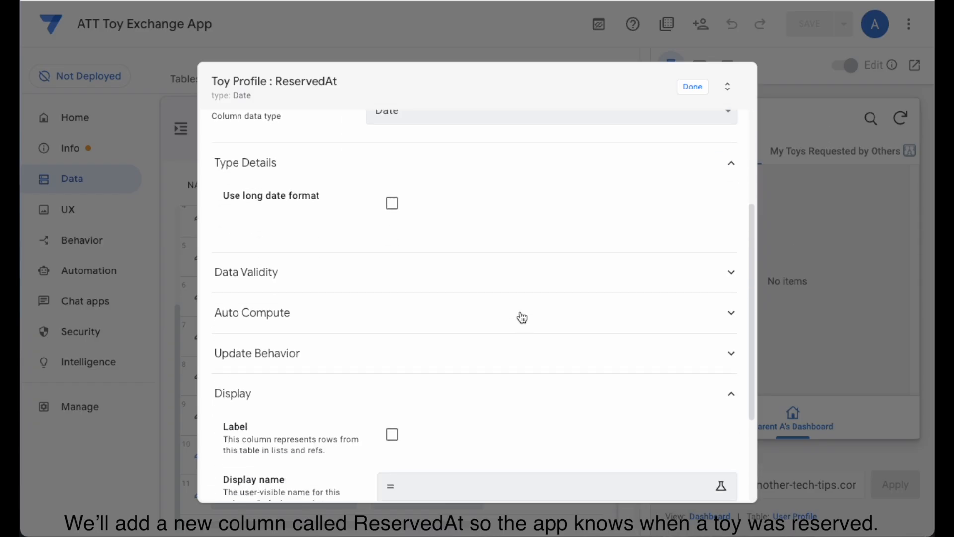
click(522, 320)
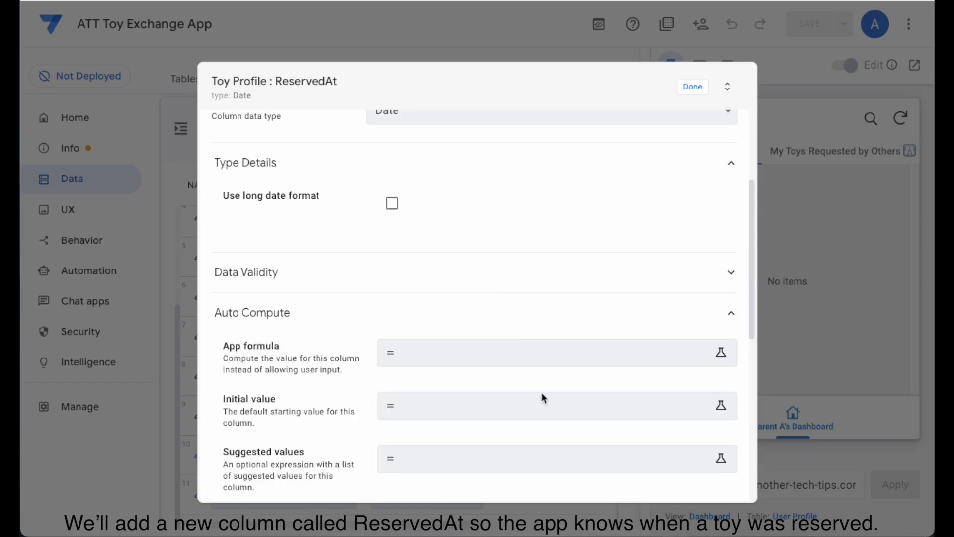
click(692, 87)
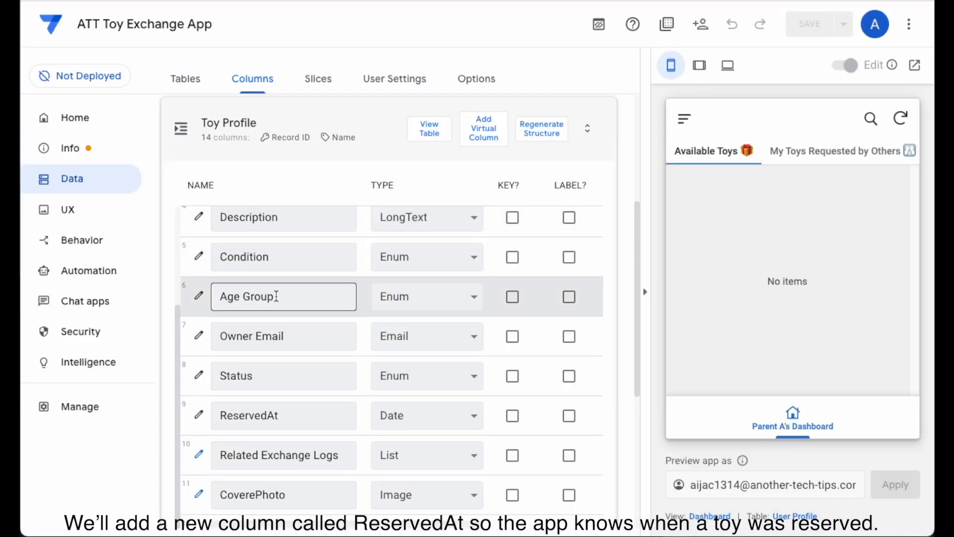
- Examine the full app formula of the CoverePhoto virtual column in Toy Profile, leaving it without changes
scroll(276, 318, down, 1)
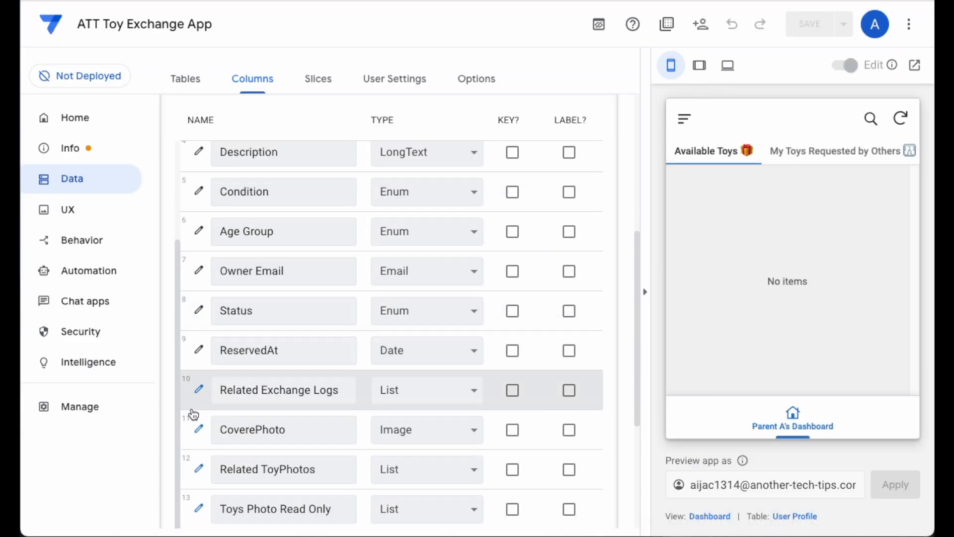
click(198, 429)
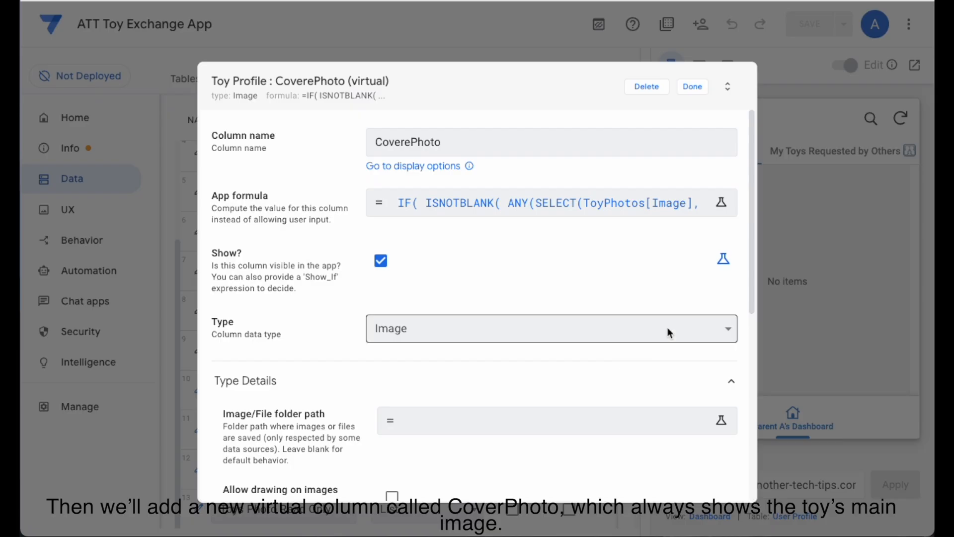
click(618, 197)
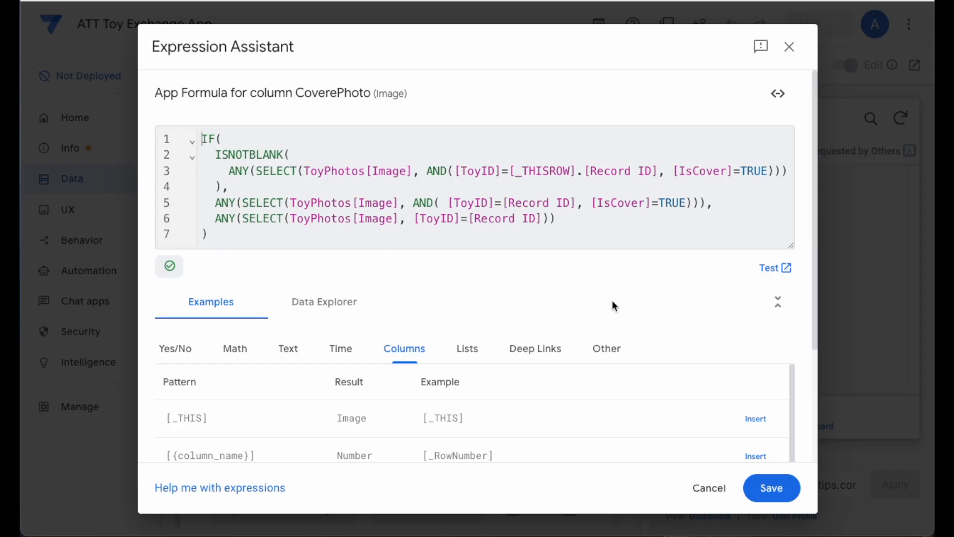
click(708, 489)
click(703, 95)
- Review the Toys Photo Read Only virtual column in Toy Profile and the Toy Photos Read Only List slice it references
scroll(433, 273, down, 3)
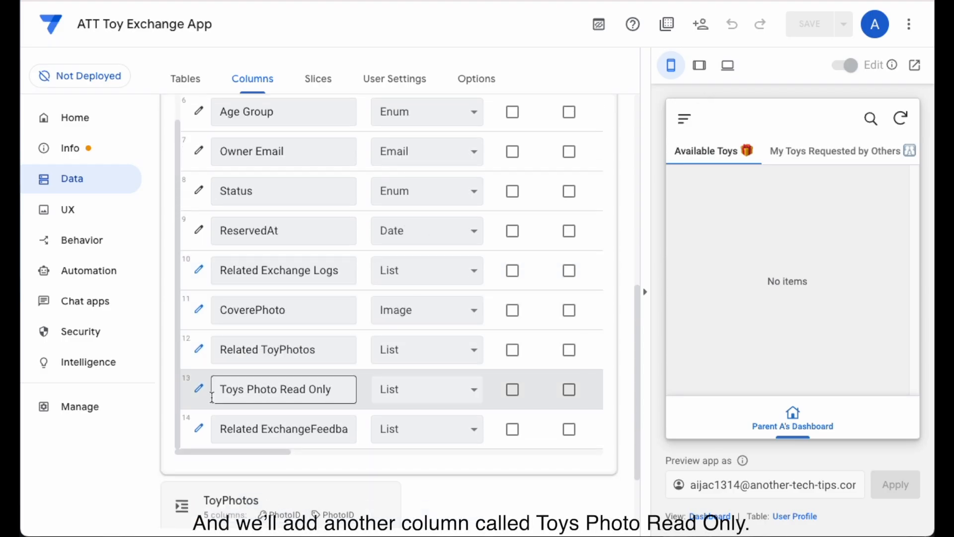
click(199, 391)
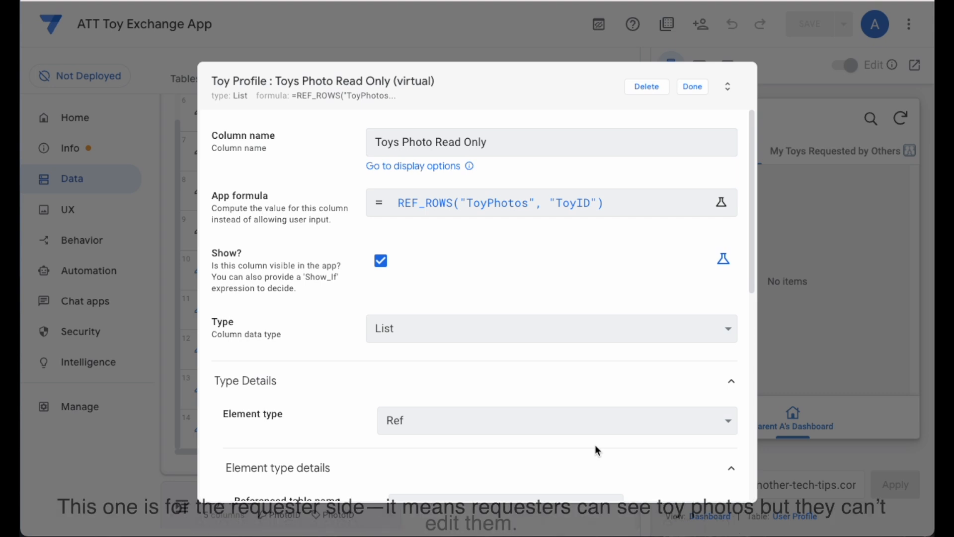
scroll(595, 444, down, 5)
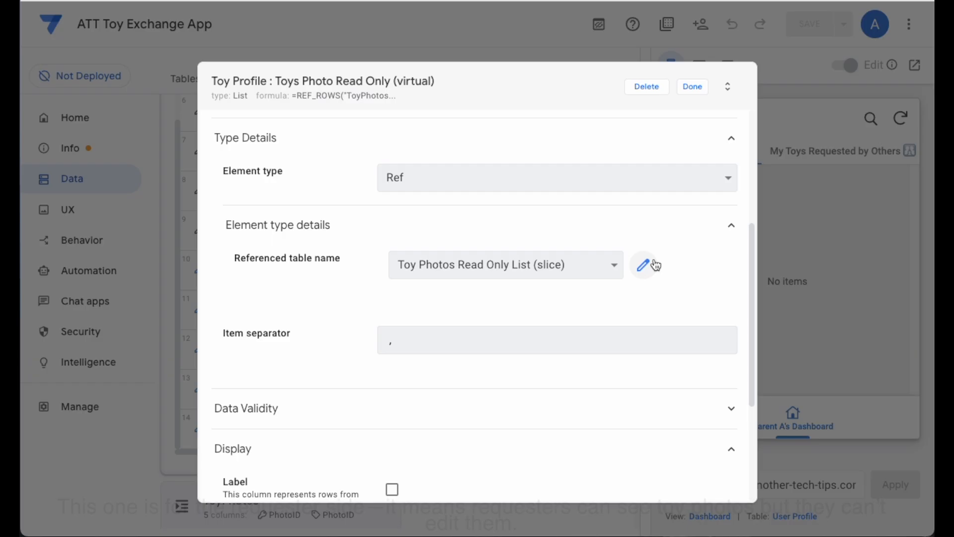
click(648, 266)
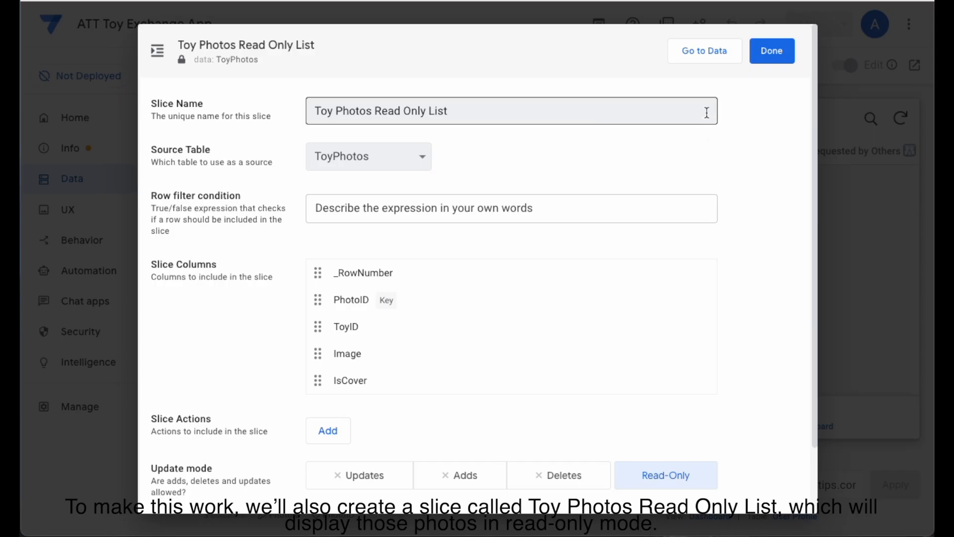
click(769, 56)
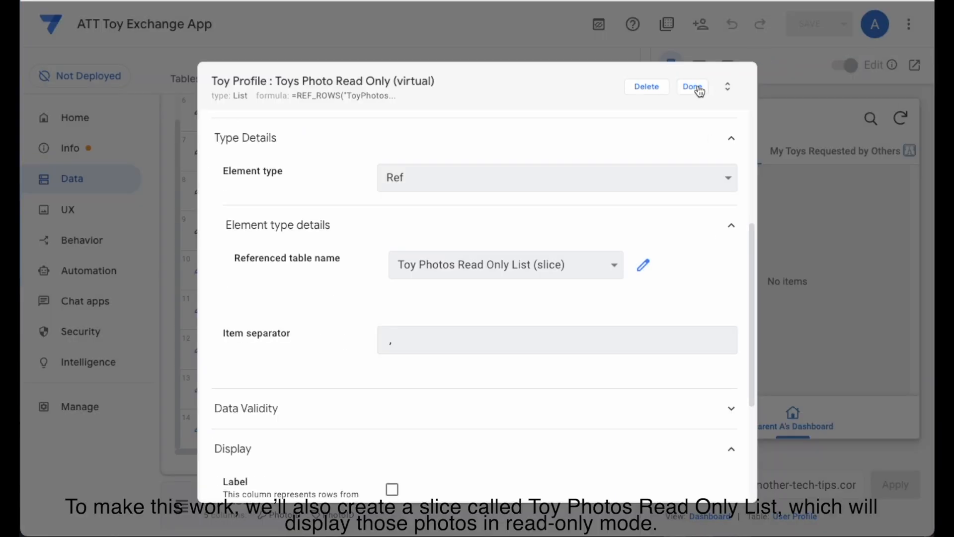
click(693, 86)
- Collapse the Toy Profile table and expand the User Profile table to view its columns
scroll(422, 274, up, 3)
scroll(412, 300, up, 8)
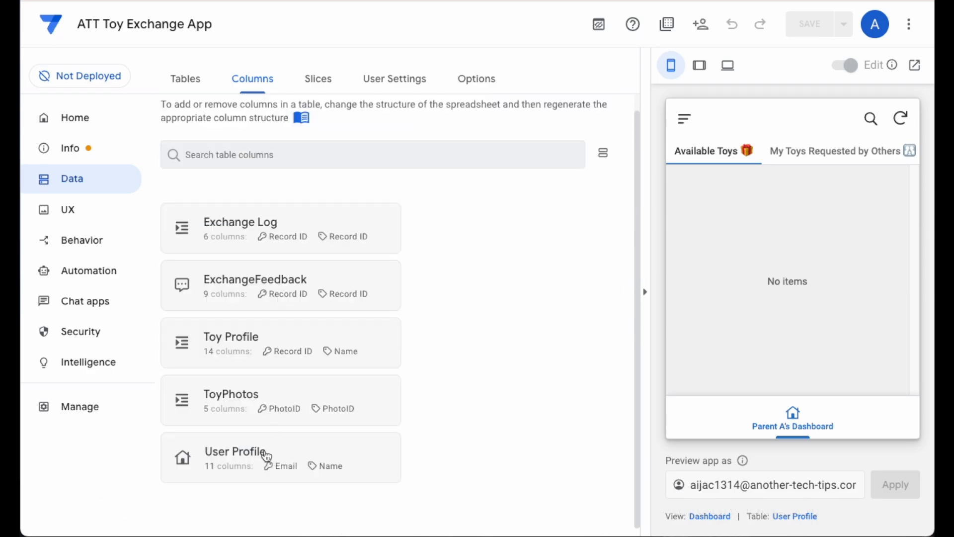
click(264, 455)
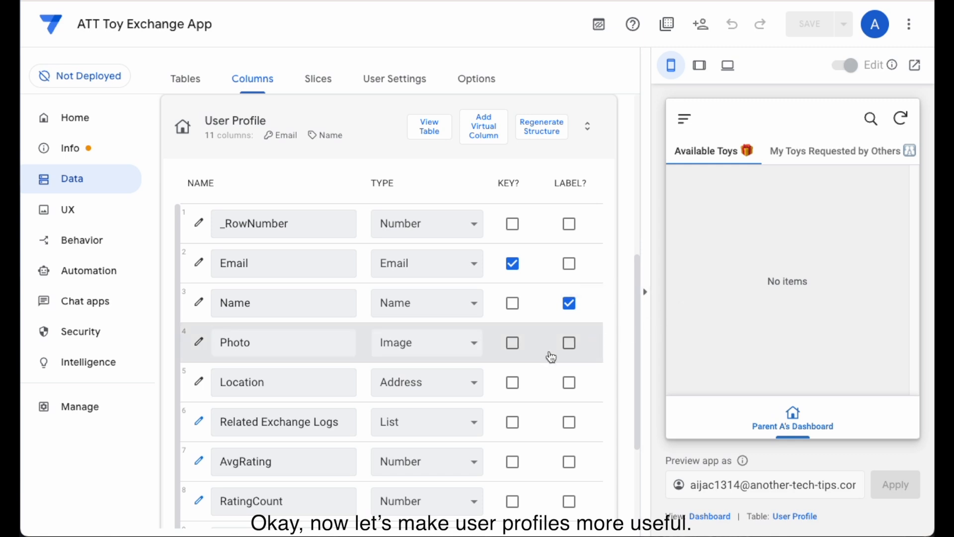
scroll(590, 419, down, 3)
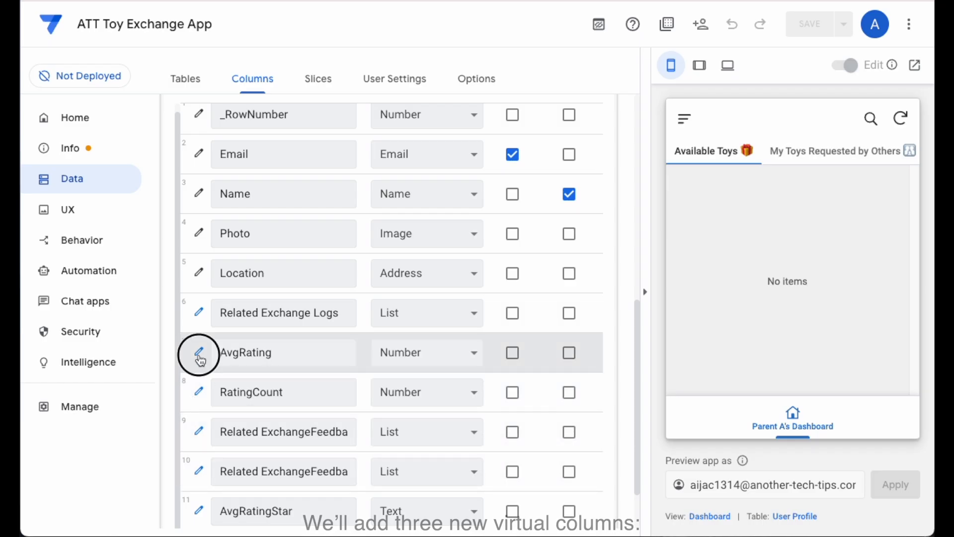
- Examine the full app formula of the AvgRating virtual column in User Profile and close its settings
click(199, 354)
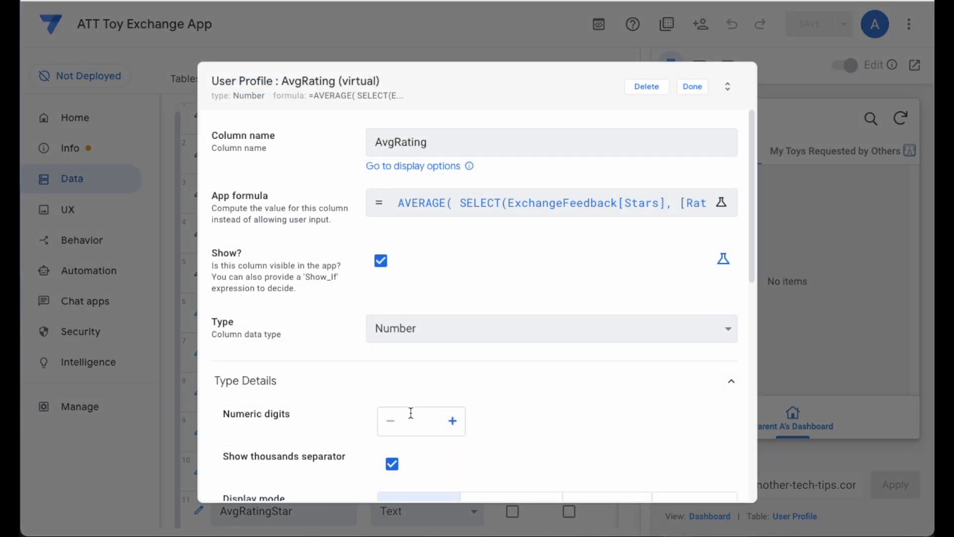
click(532, 203)
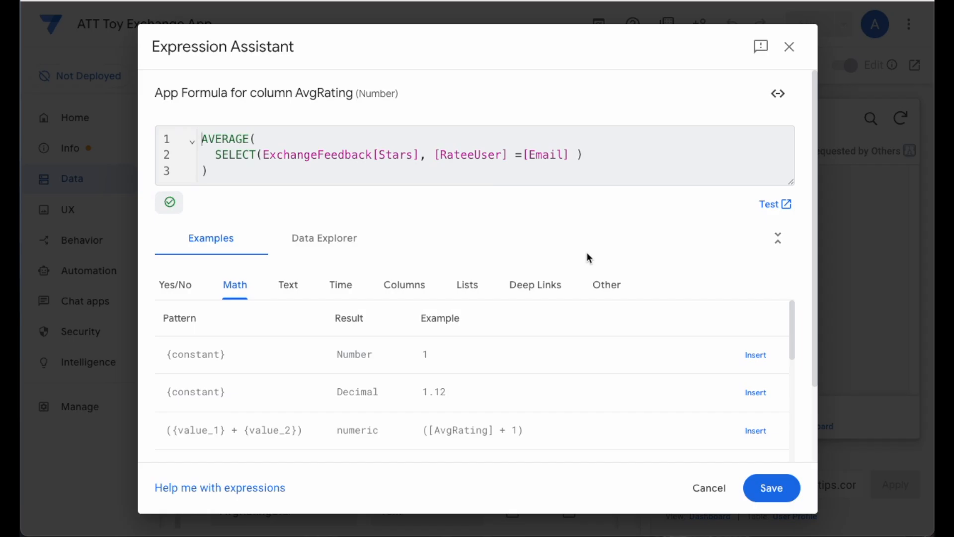
click(721, 487)
click(710, 89)
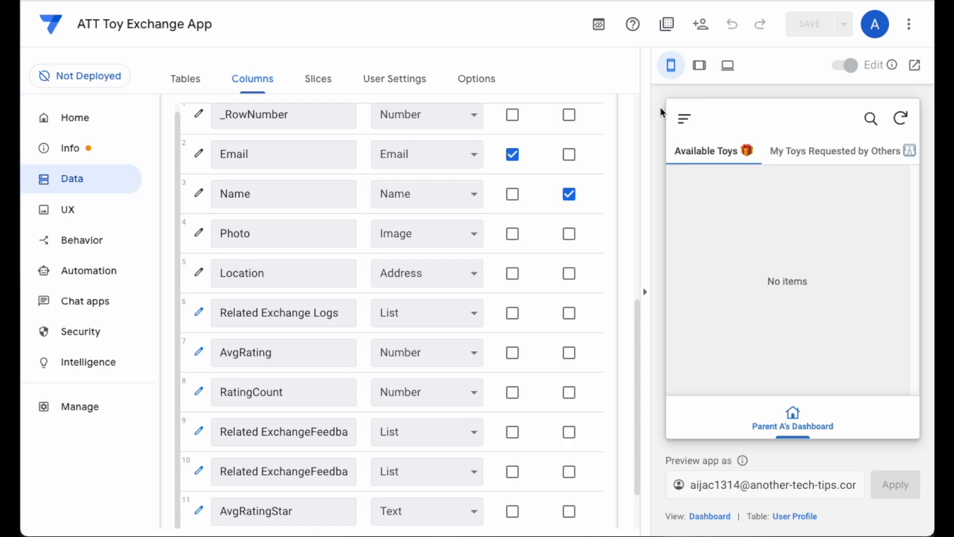
- Examine the full app formula of the RatingCount virtual column in User Profile and close its settings
click(197, 391)
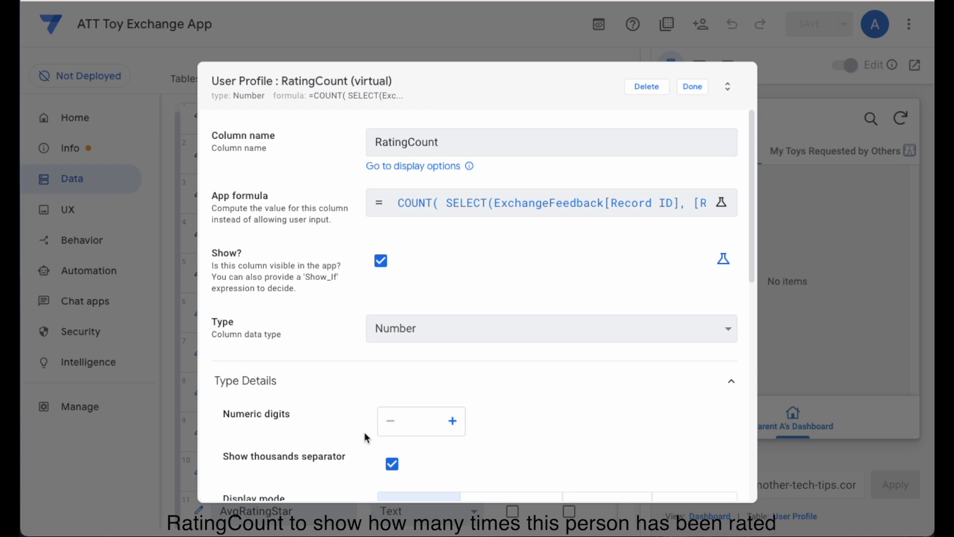
click(509, 203)
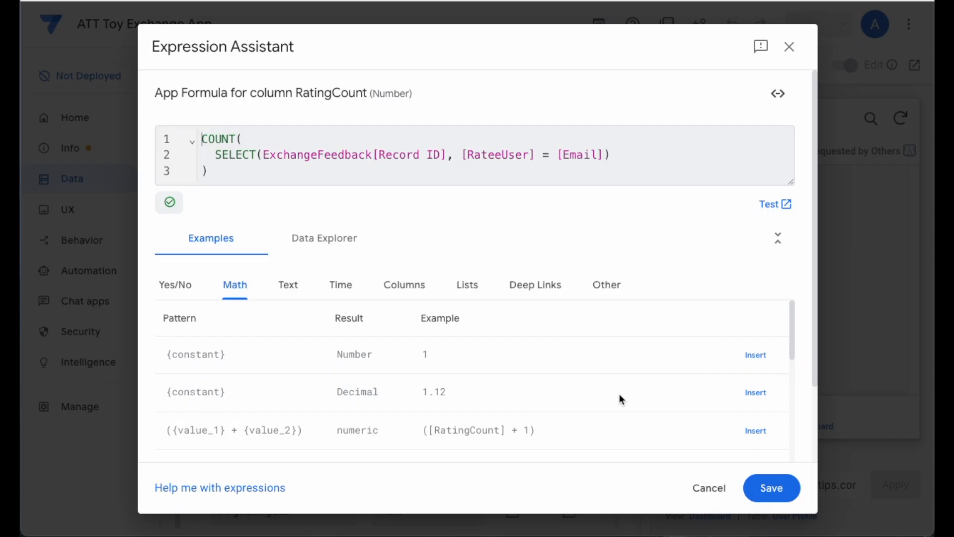
click(712, 495)
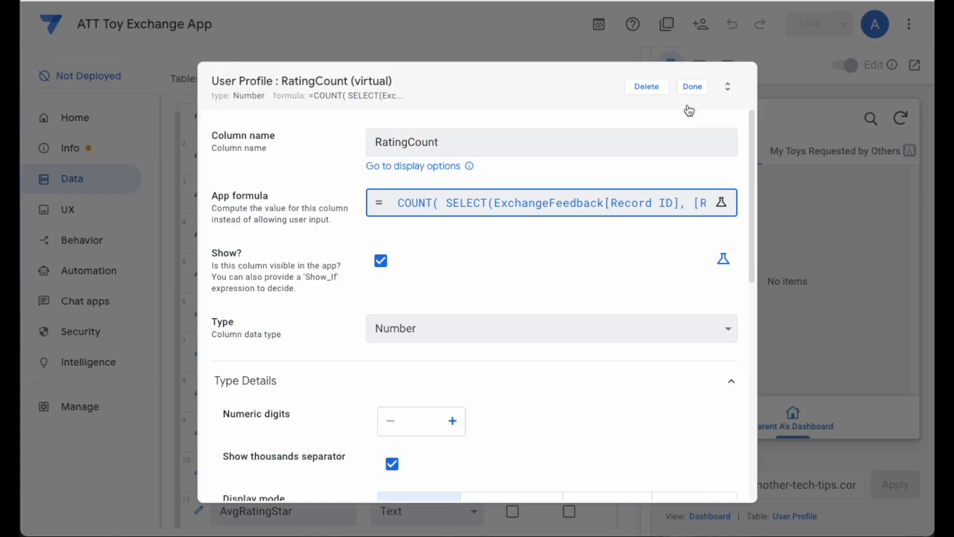
click(689, 88)
- Examine the full app formula of the AvgRatingStar virtual column in User Profile and close its settings
scroll(360, 324, down, 2)
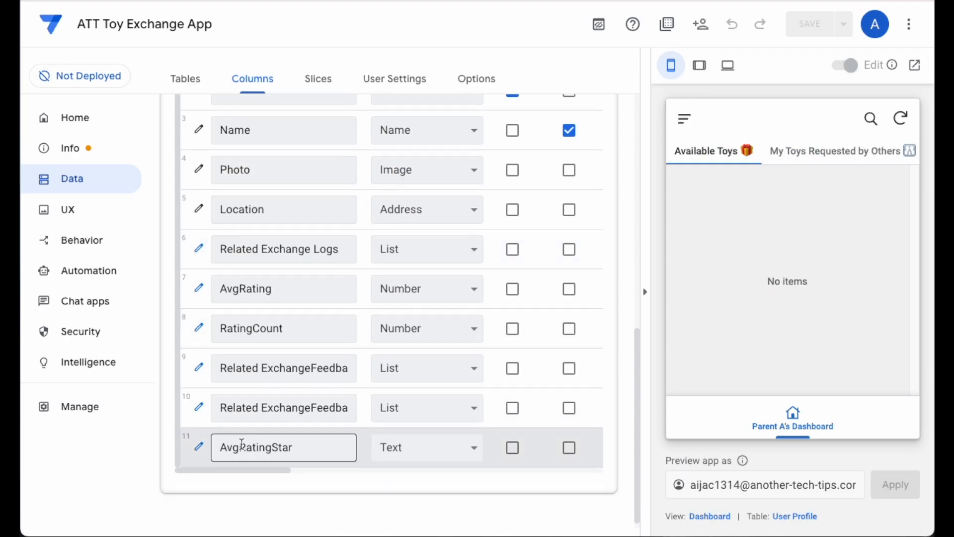
click(273, 440)
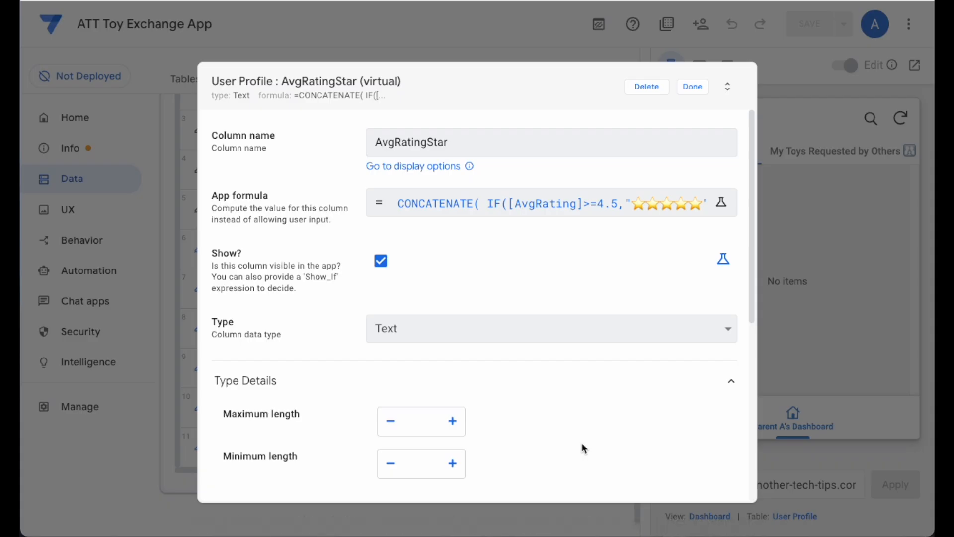
click(608, 215)
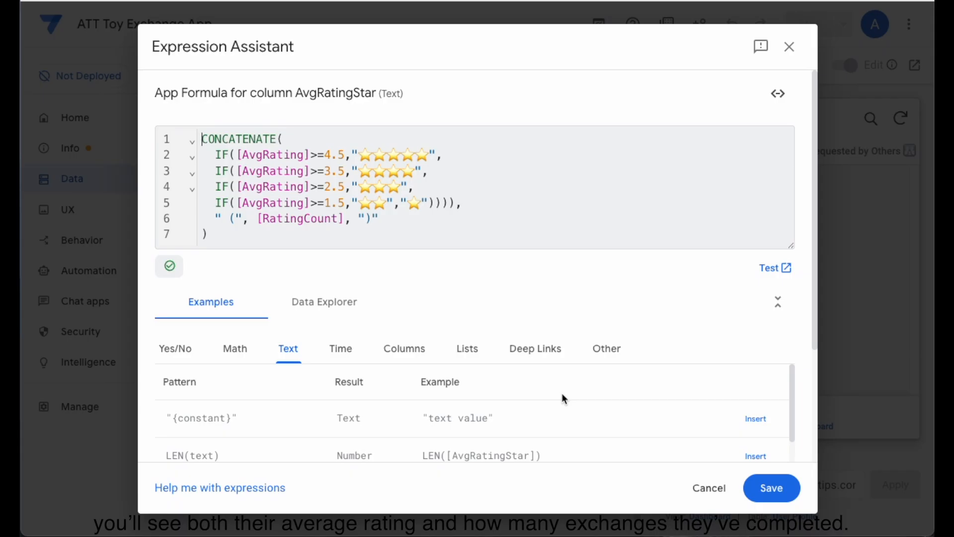
click(750, 492)
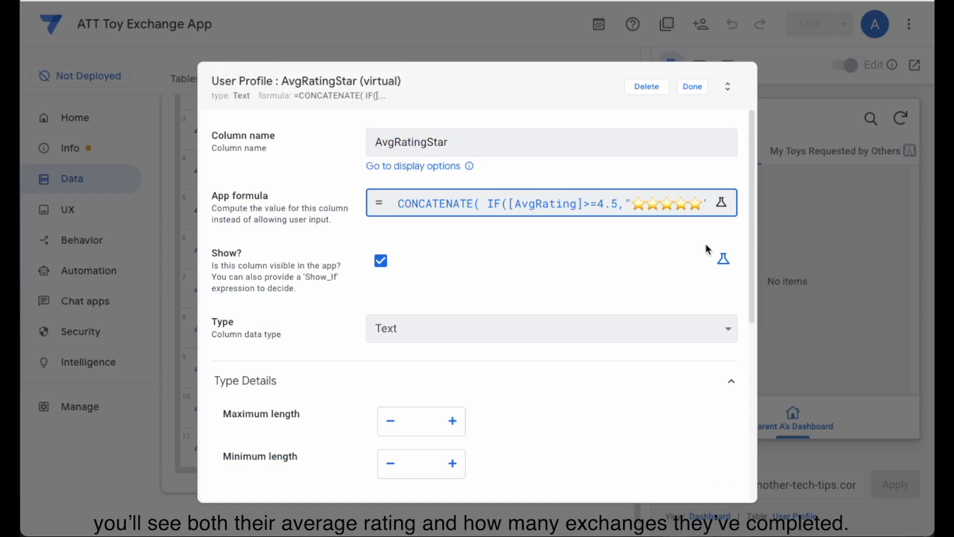
click(693, 87)
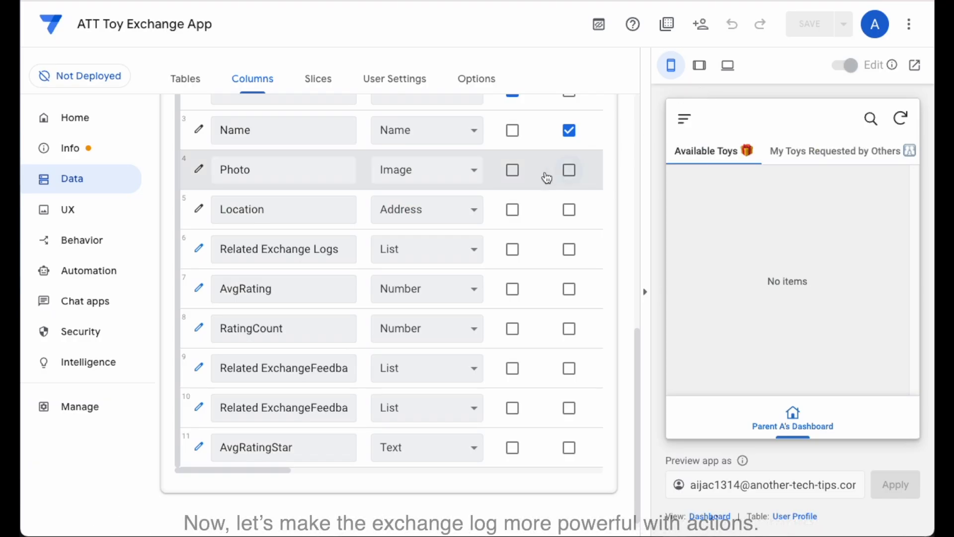
- Open the app's Behavior section to view the Exchange Log actions
click(80, 248)
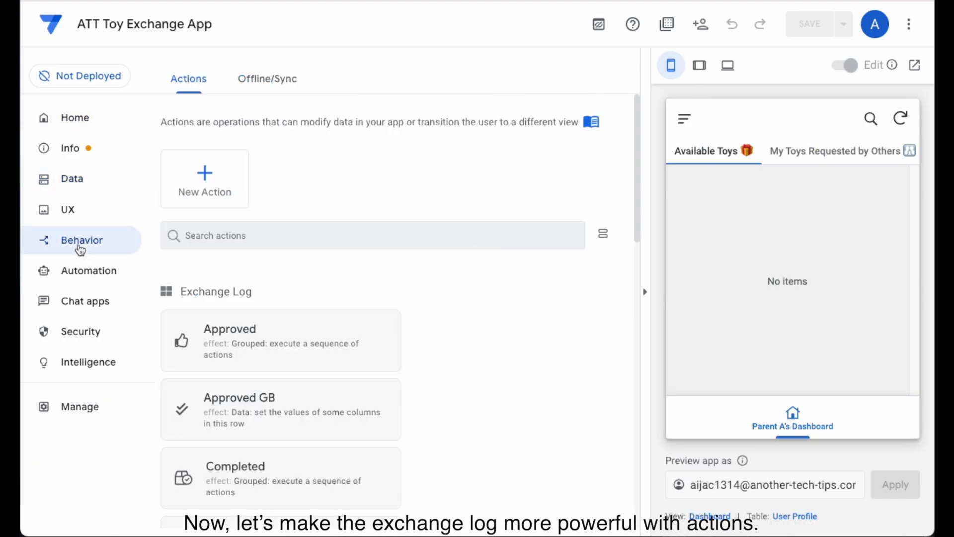
- Open the Expired action of Exchange Log and examine its column assignment, position and display settings
scroll(469, 309, down, 7)
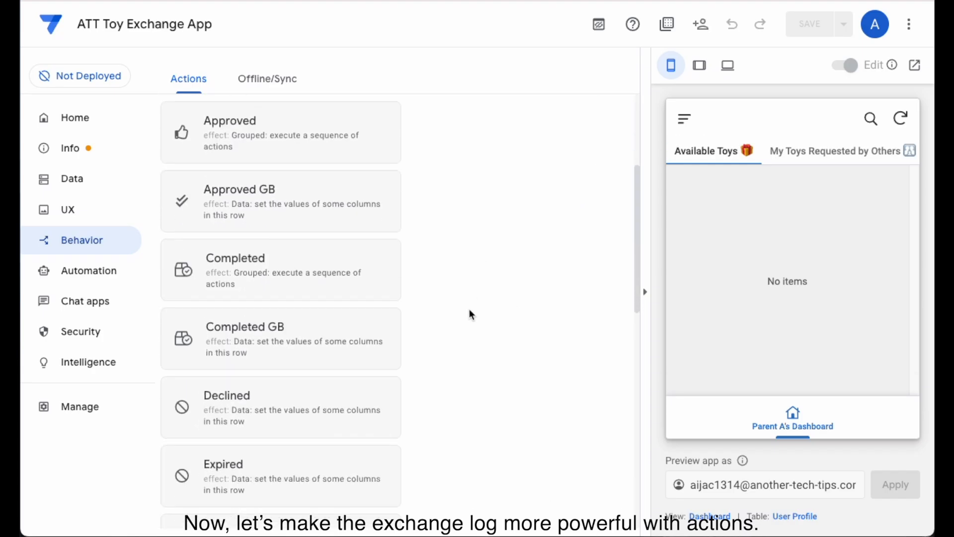
scroll(386, 354, down, 1)
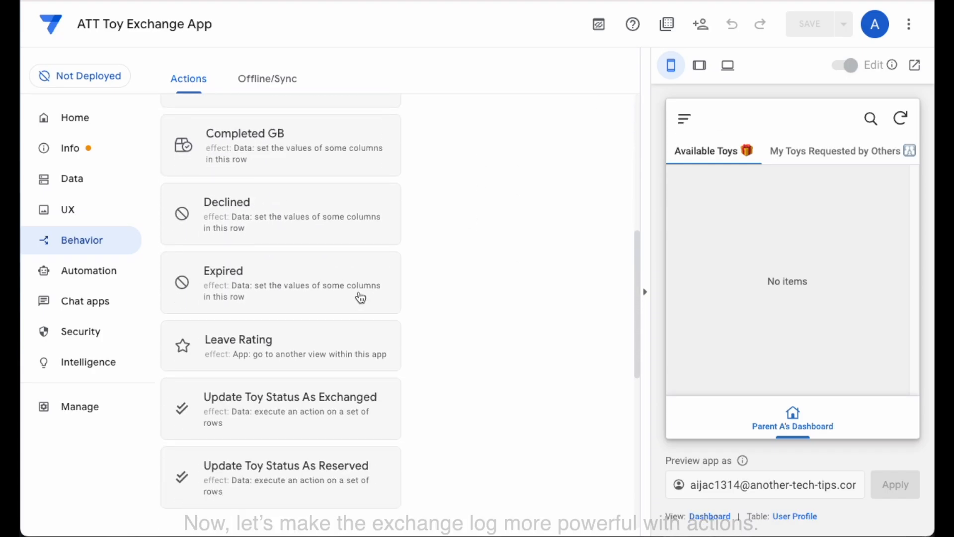
click(362, 300)
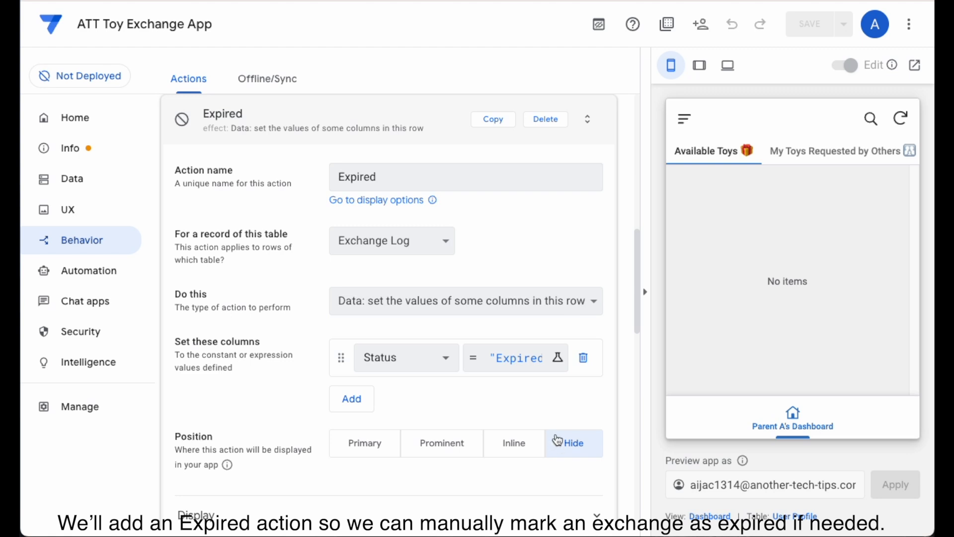
scroll(558, 439, down, 5)
click(419, 268)
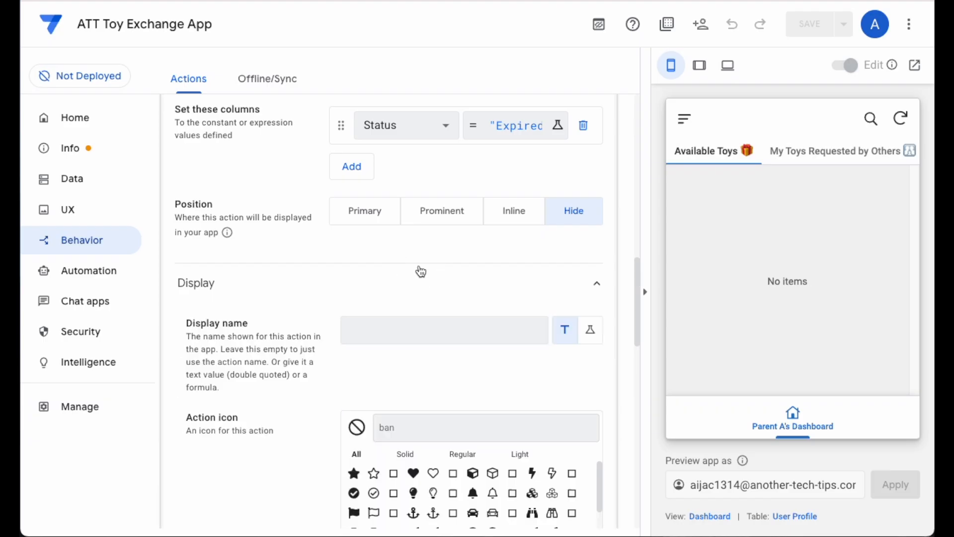
scroll(220, 366, down, 3)
scroll(223, 374, down, 2)
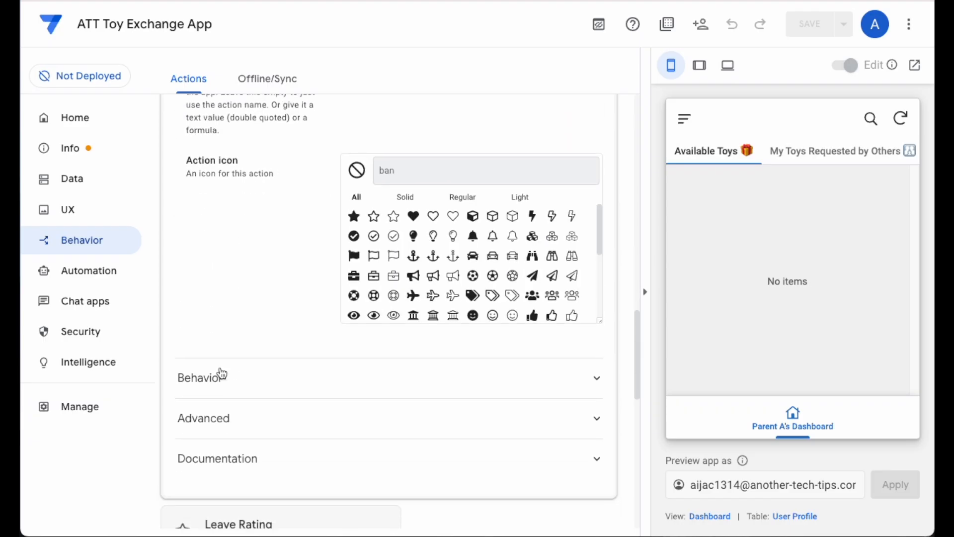
- Examine the Expired action's condition and confirmation settings, and collapse the action
click(314, 383)
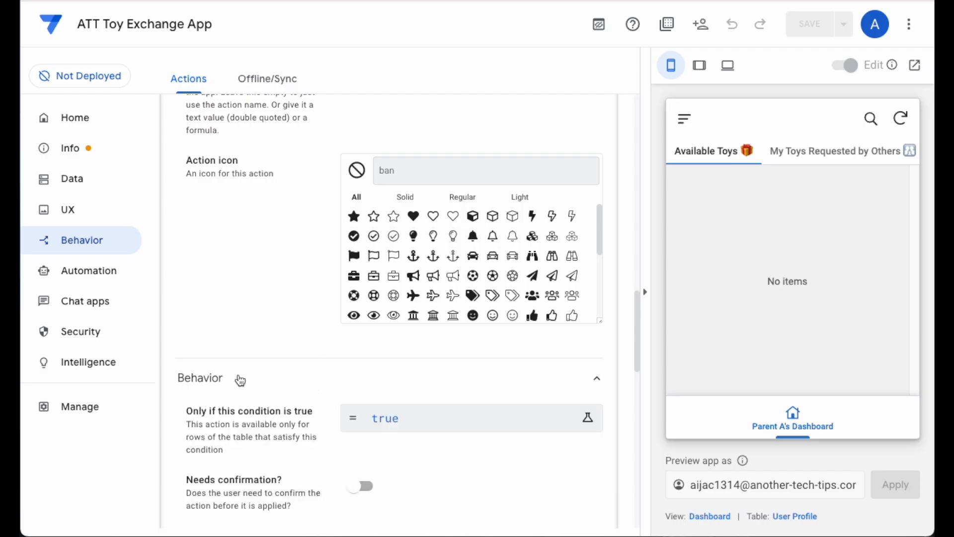
scroll(240, 379, down, 3)
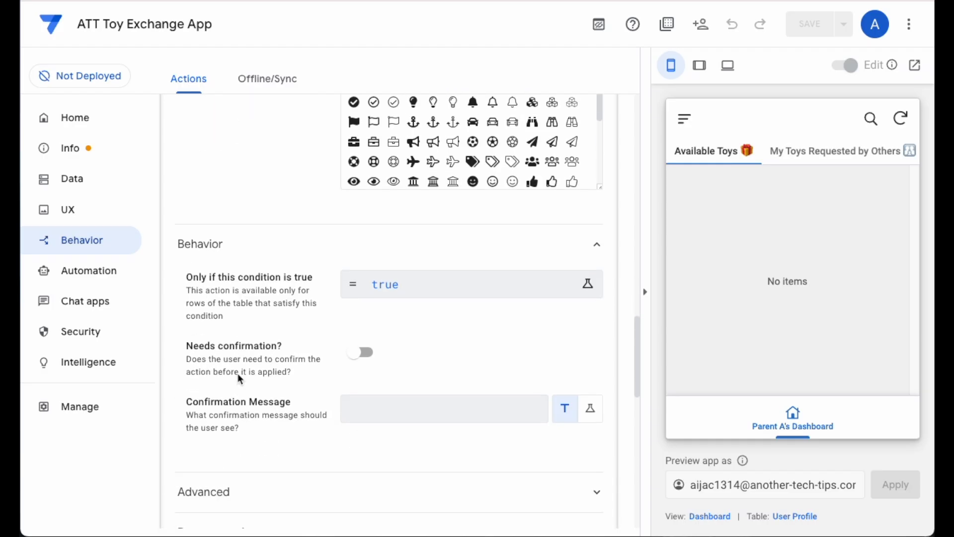
scroll(237, 373, up, 10)
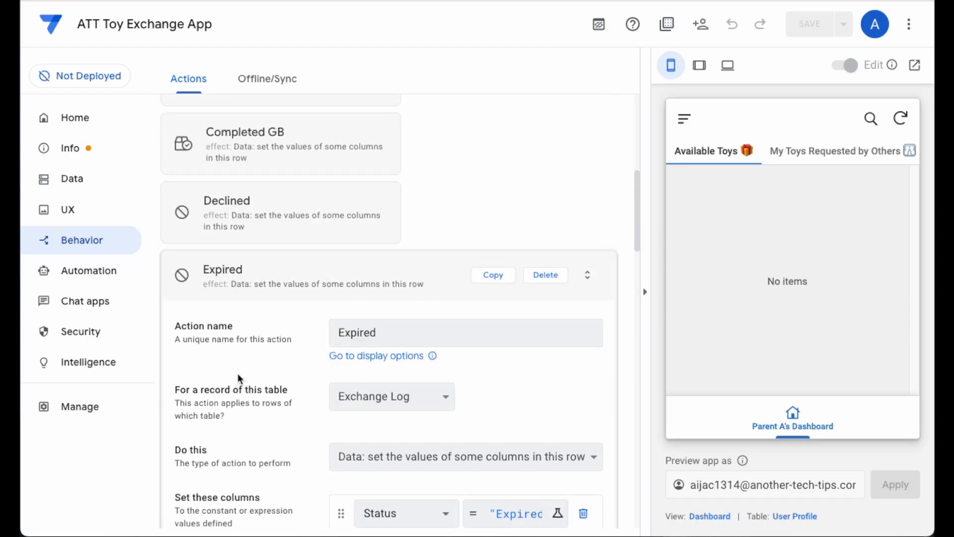
scroll(237, 374, up, 3)
click(264, 407)
- Open the Leave Rating action of Exchange Log and examine its full target expression, leaving it unchanged
scroll(274, 415, down, 2)
click(287, 391)
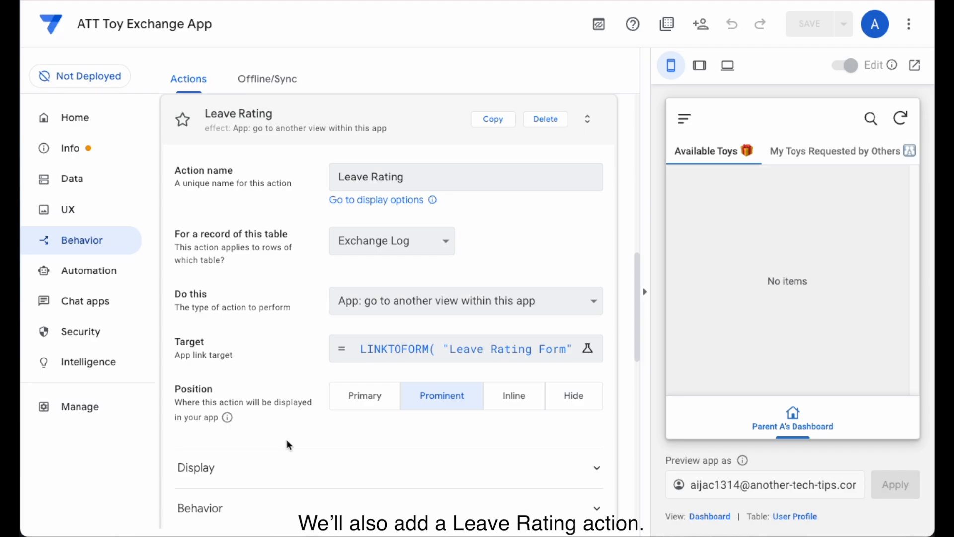
click(534, 358)
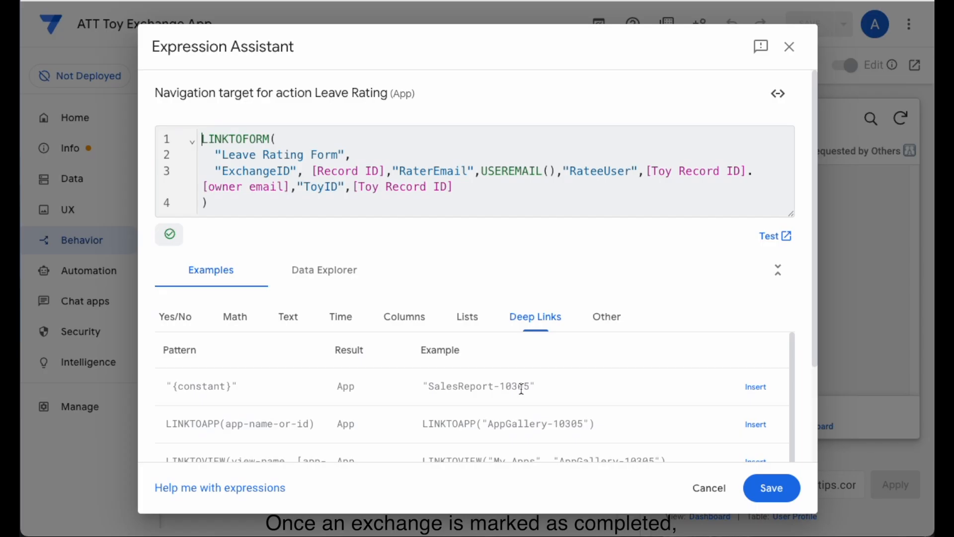
click(708, 488)
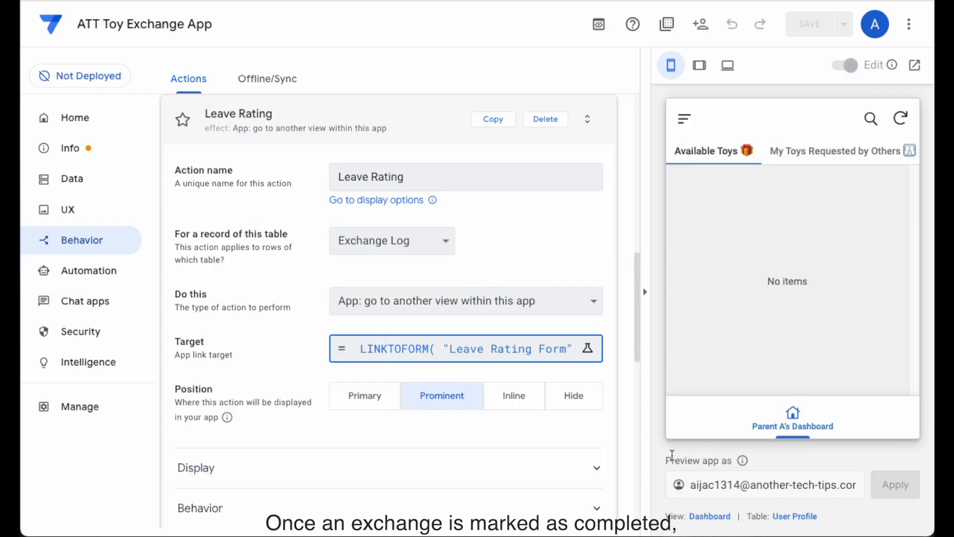
- Examine the Leave Rating action's display icon and its full condition expression, closing the expression without changes
scroll(558, 373, down, 5)
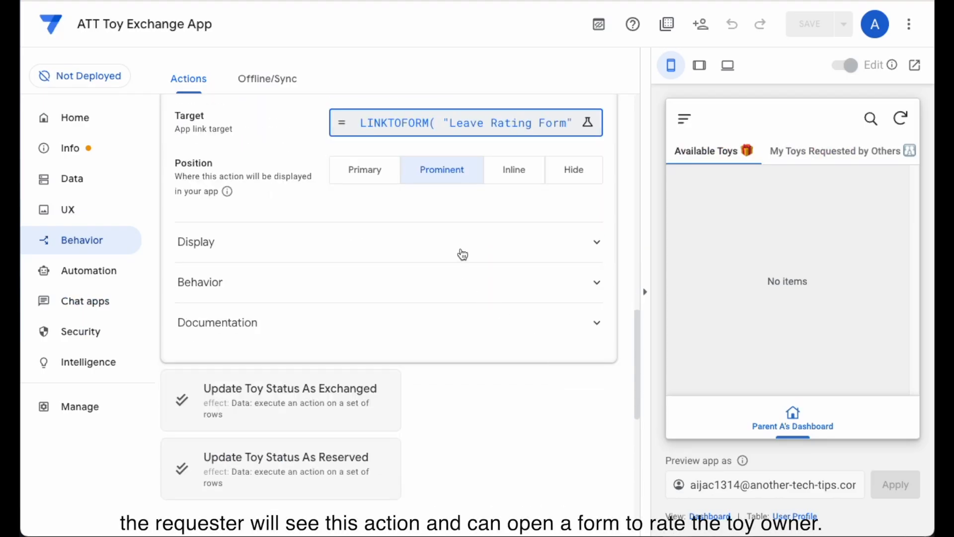
click(460, 247)
scroll(285, 380, down, 3)
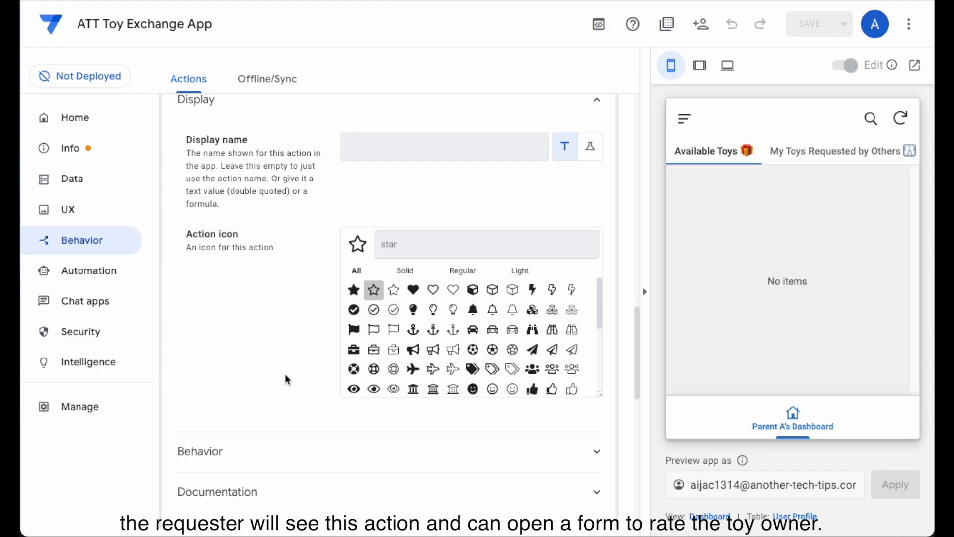
click(362, 456)
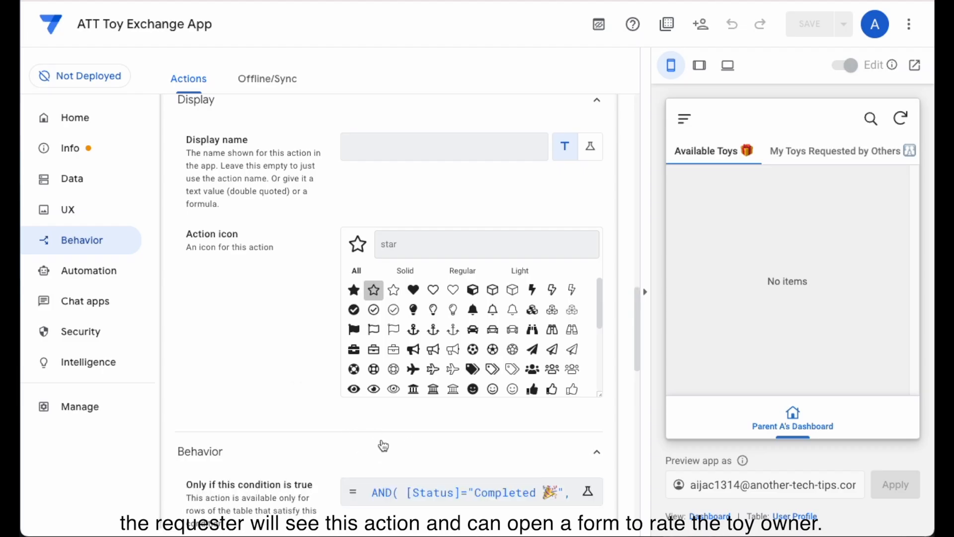
scroll(250, 425, down, 5)
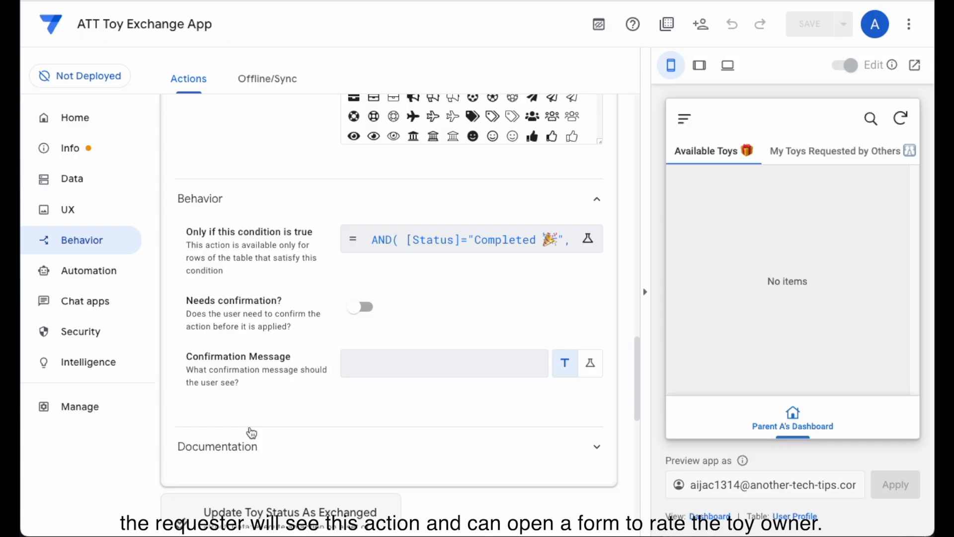
click(493, 242)
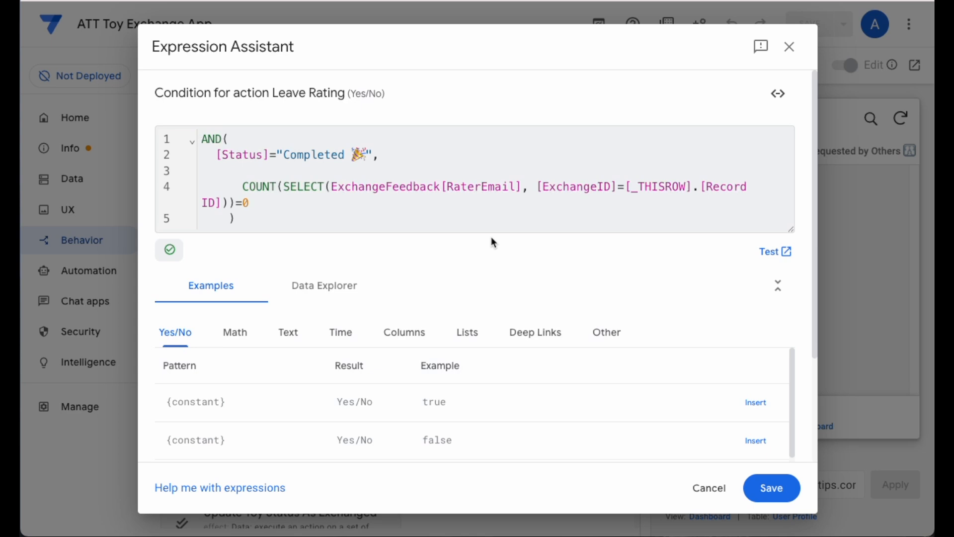
click(715, 493)
- Open the My Requesting Toy List slice in the app's data and examine its columns and slice actions
click(75, 180)
click(322, 82)
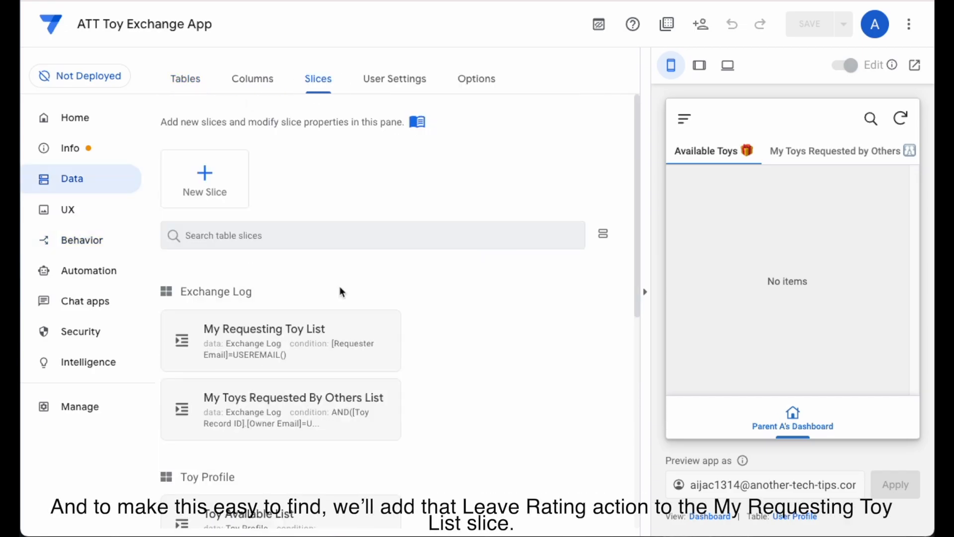
scroll(341, 292, down, 4)
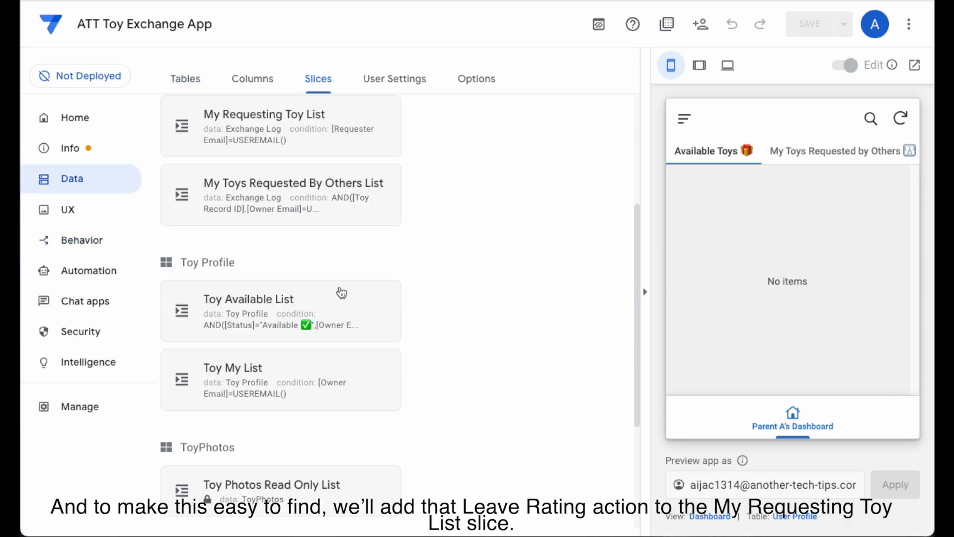
scroll(341, 293, down, 1)
scroll(341, 292, up, 2)
click(330, 164)
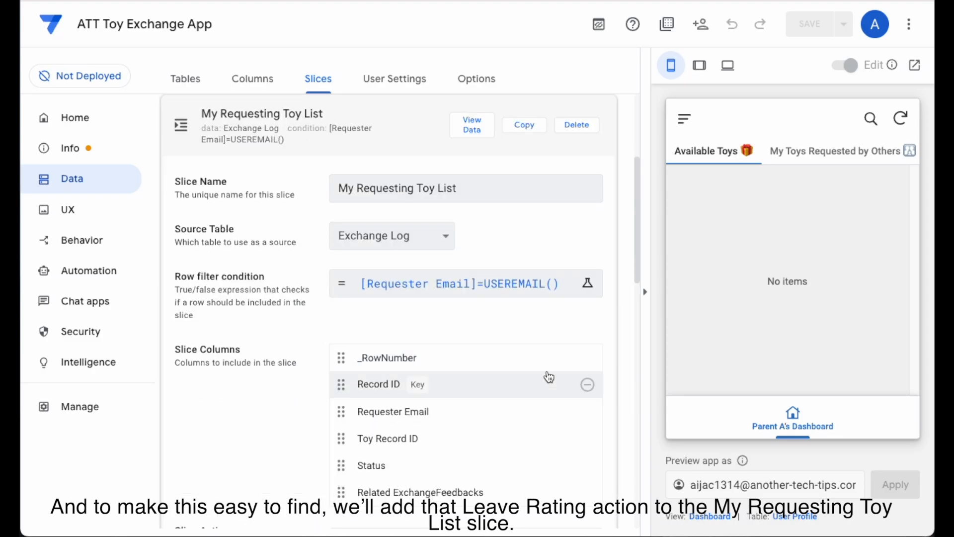
scroll(602, 370, down, 4)
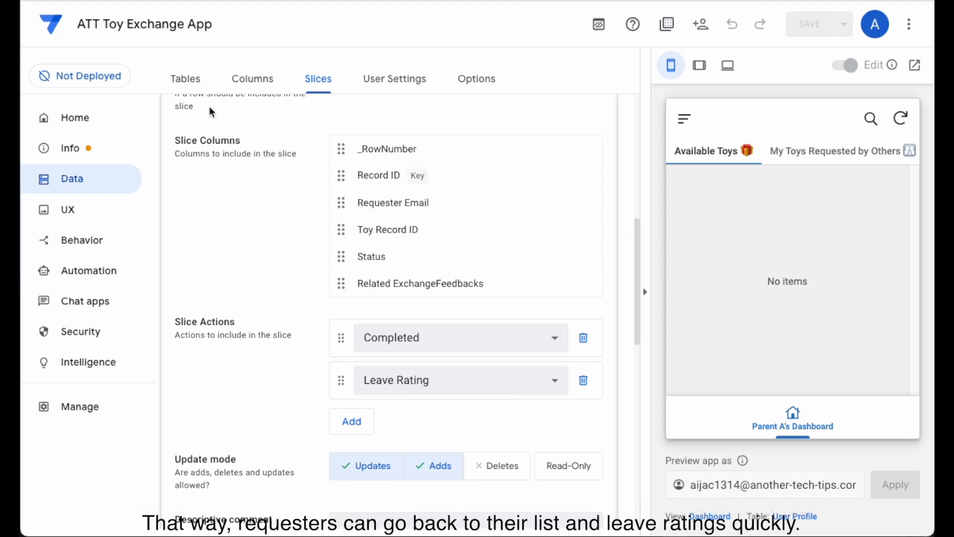
- Return to the app's actions and examine the columns set by the Available action of Toy Profile, then collapse it
click(102, 241)
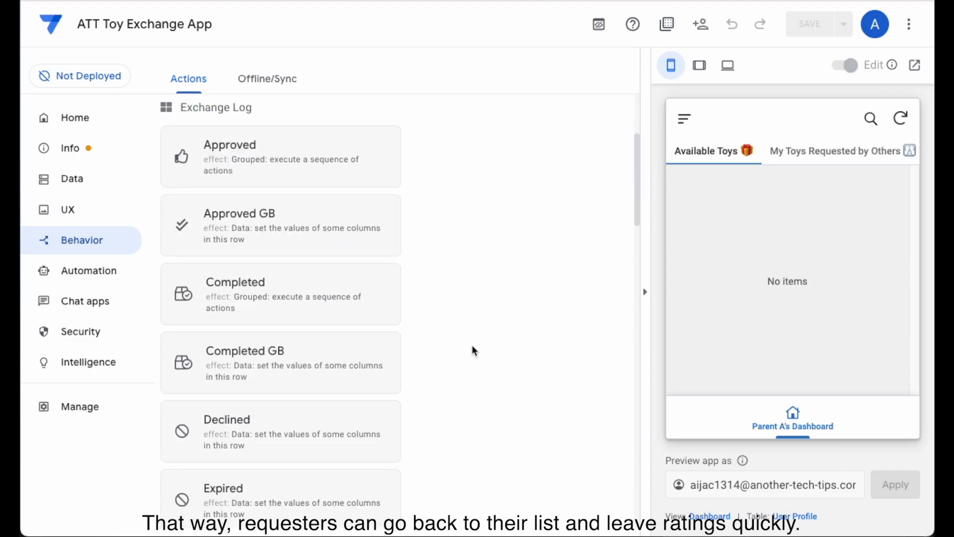
click(392, 192)
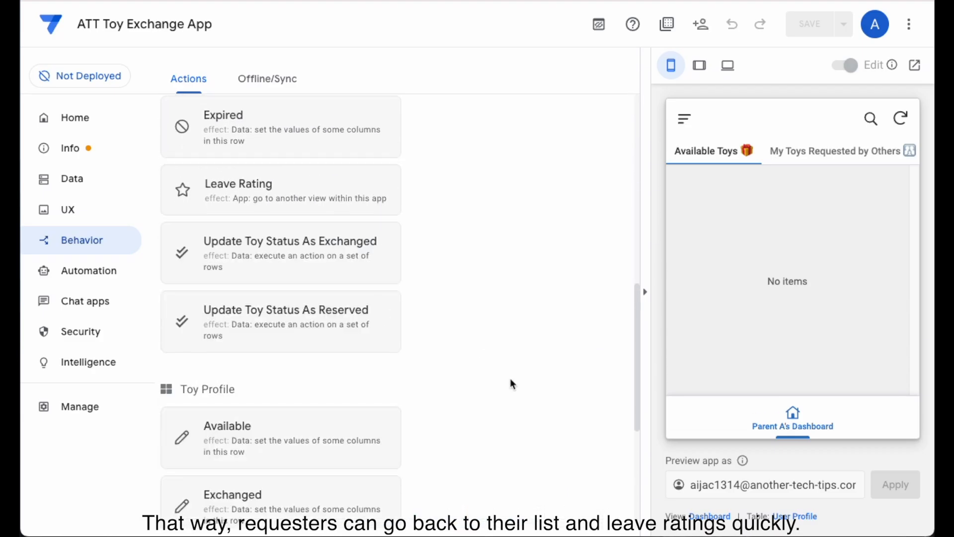
scroll(510, 377, down, 2)
scroll(510, 378, down, 1)
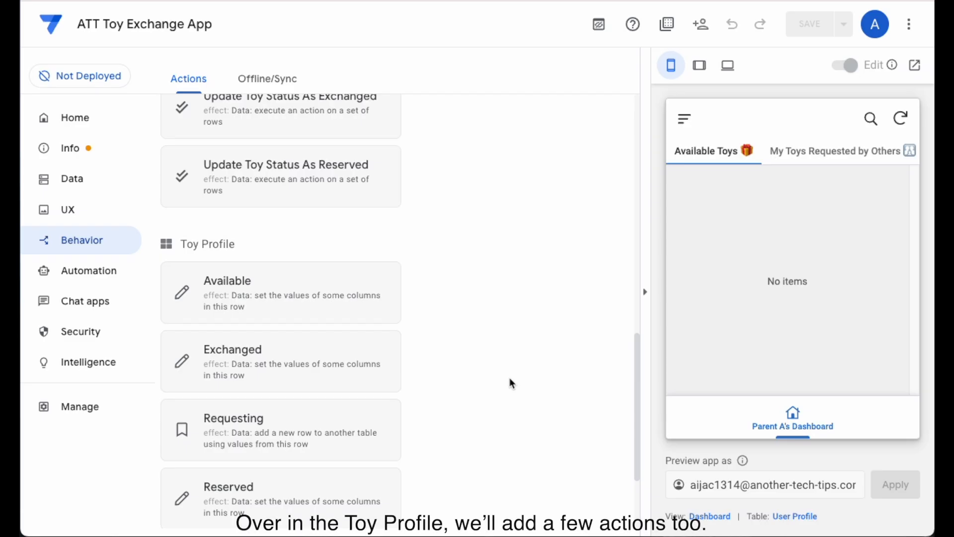
click(321, 281)
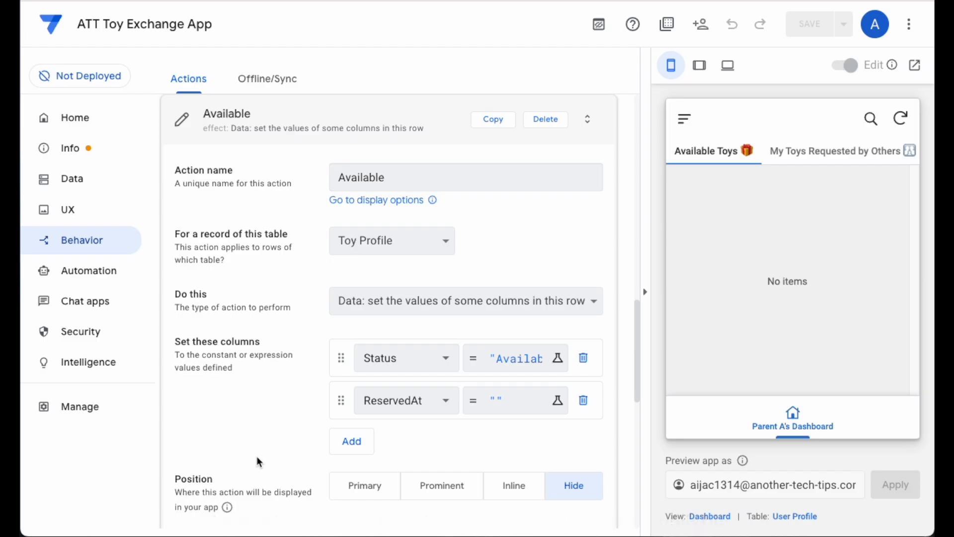
click(290, 121)
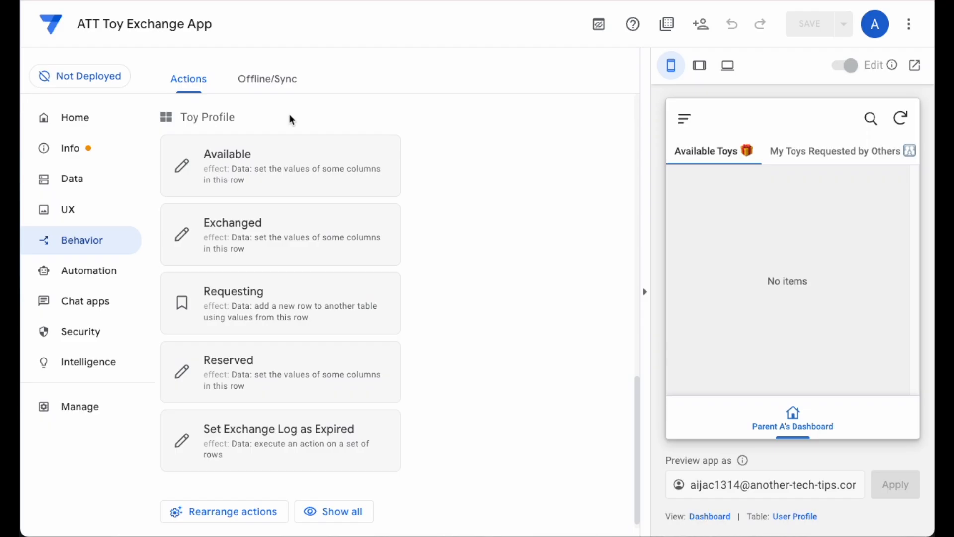
- Open the Set Exchange Log as Expired action of Toy Profile and examine its full Referenced Rows expression
click(327, 449)
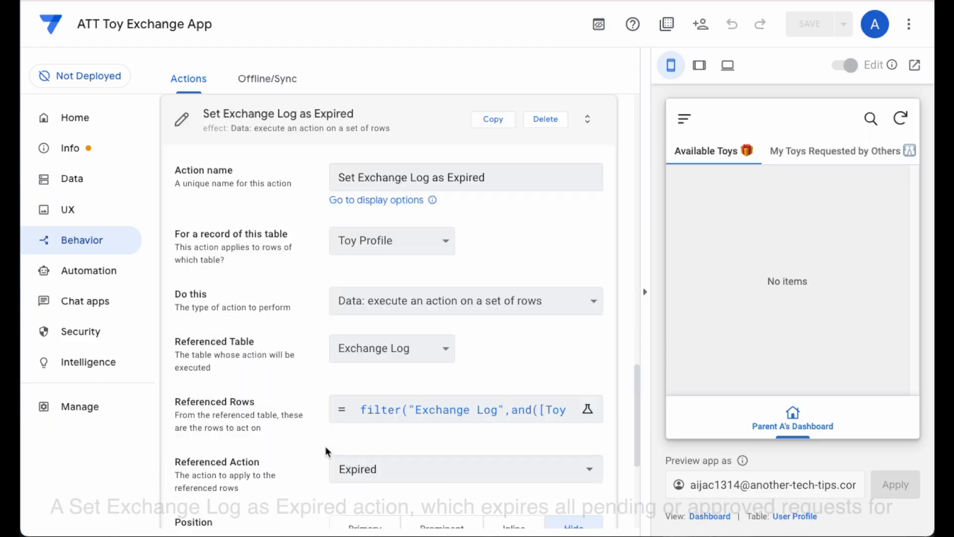
scroll(195, 446, down, 2)
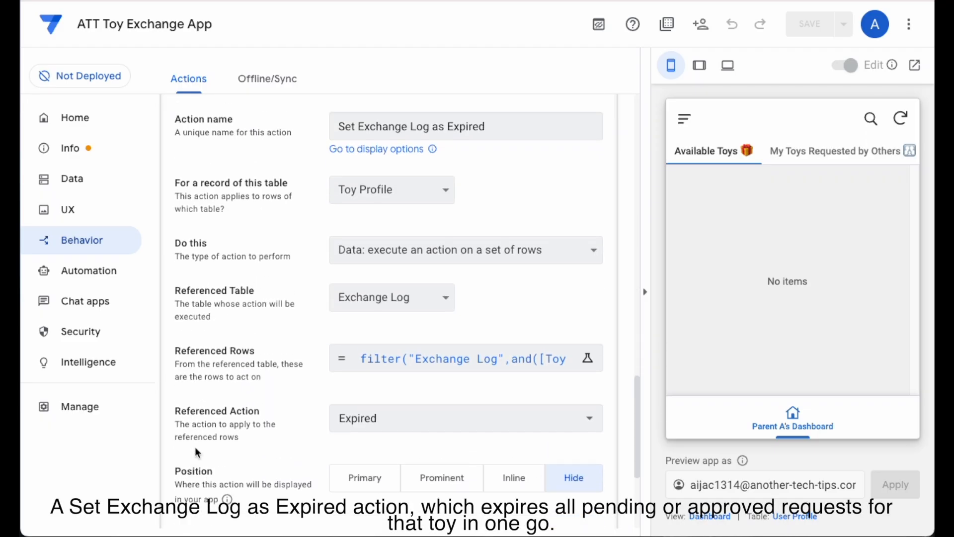
scroll(194, 446, up, 1)
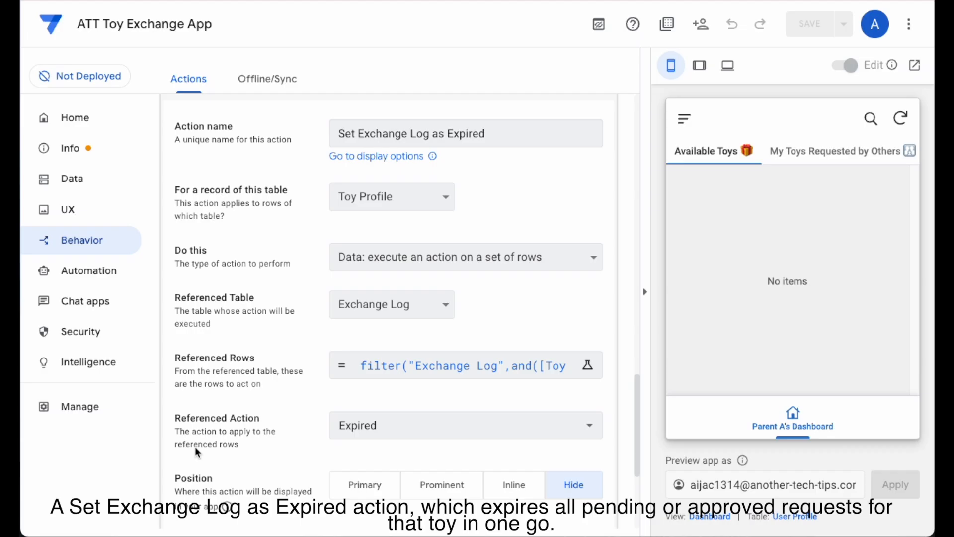
click(428, 375)
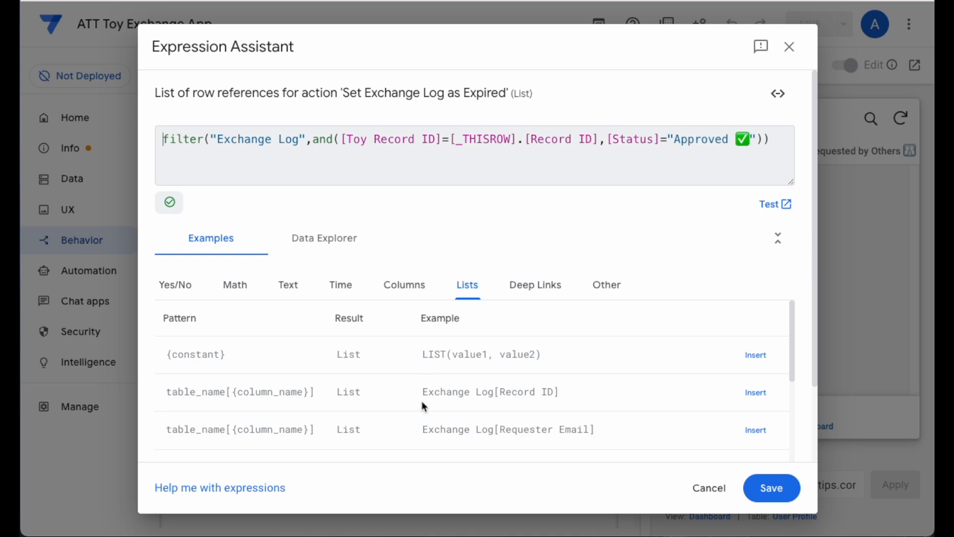
click(711, 489)
- Examine the condition that limits the Set Exchange Log as Expired action, and collapse the action
scroll(517, 360, down, 5)
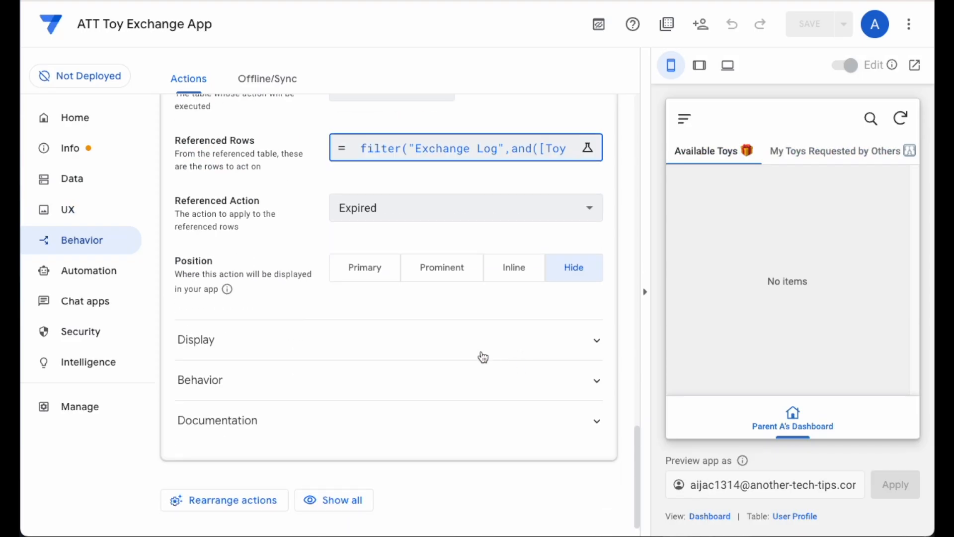
click(430, 384)
scroll(251, 396, down, 3)
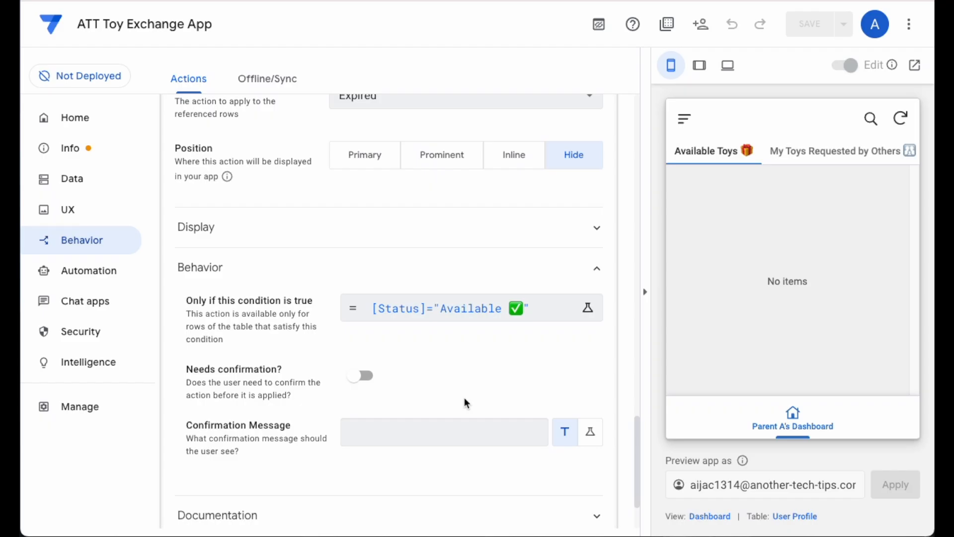
scroll(464, 400, up, 9)
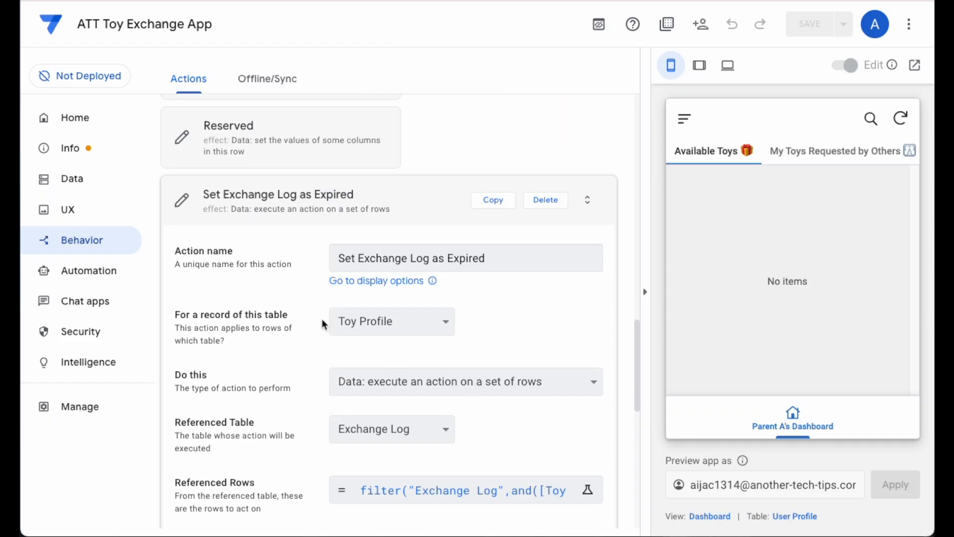
click(276, 206)
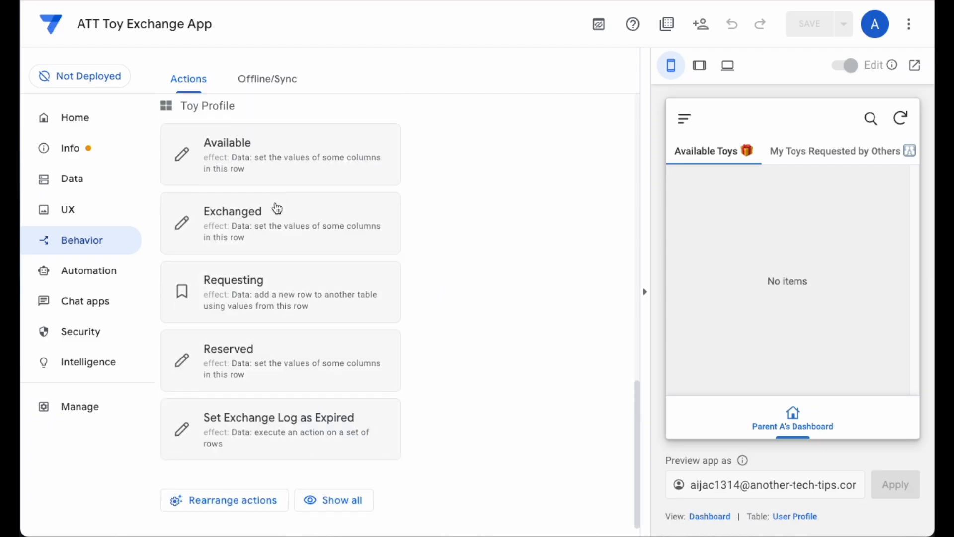
- Examine the columns set by the Reserved action of Toy Profile, close it and open the app's UX views
click(315, 373)
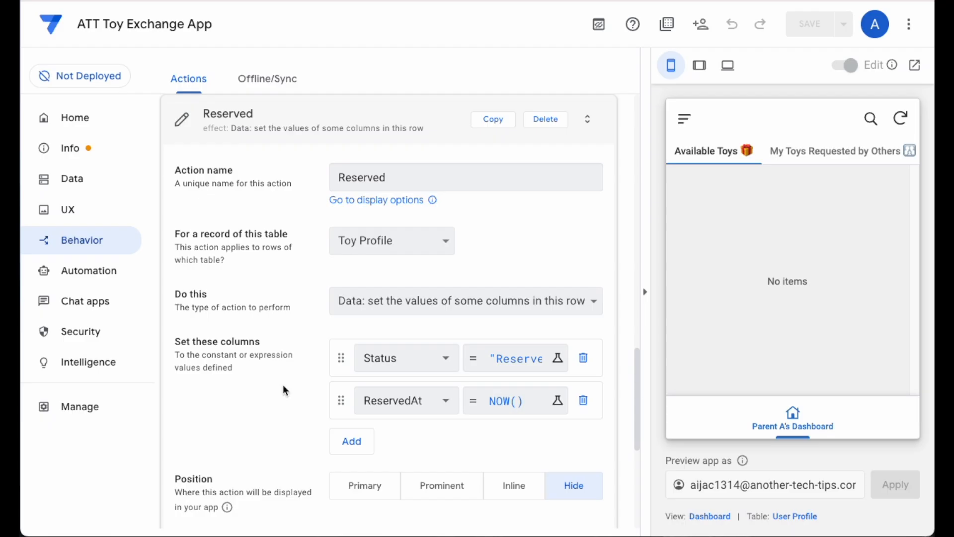
click(276, 111)
click(106, 214)
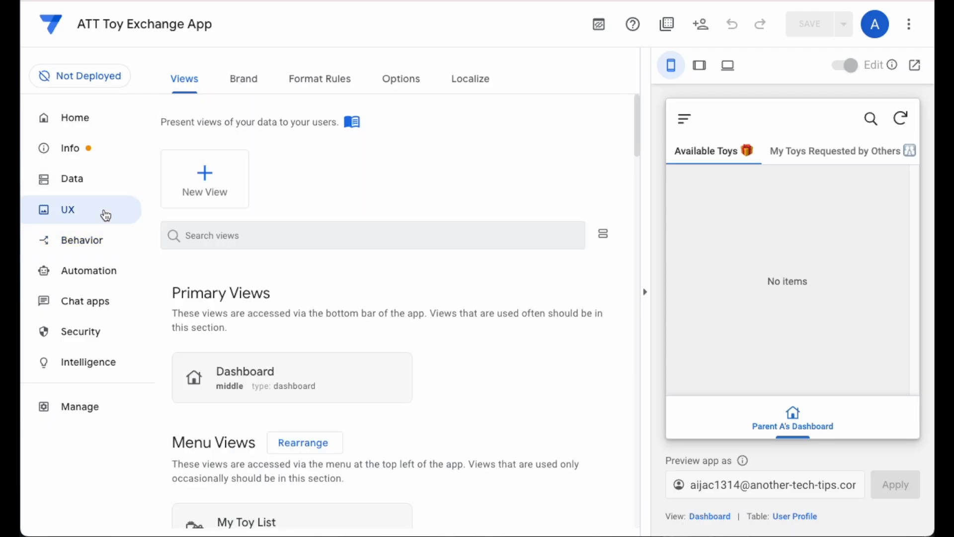
- Open the app's format rules and examine the condition, formatted columns and highlight colour of the Toy Available rule
click(336, 80)
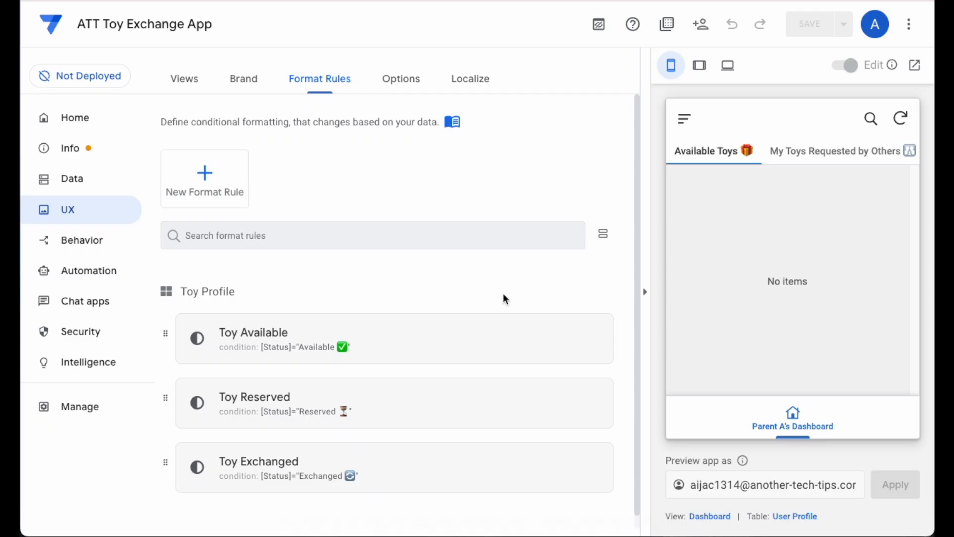
click(429, 350)
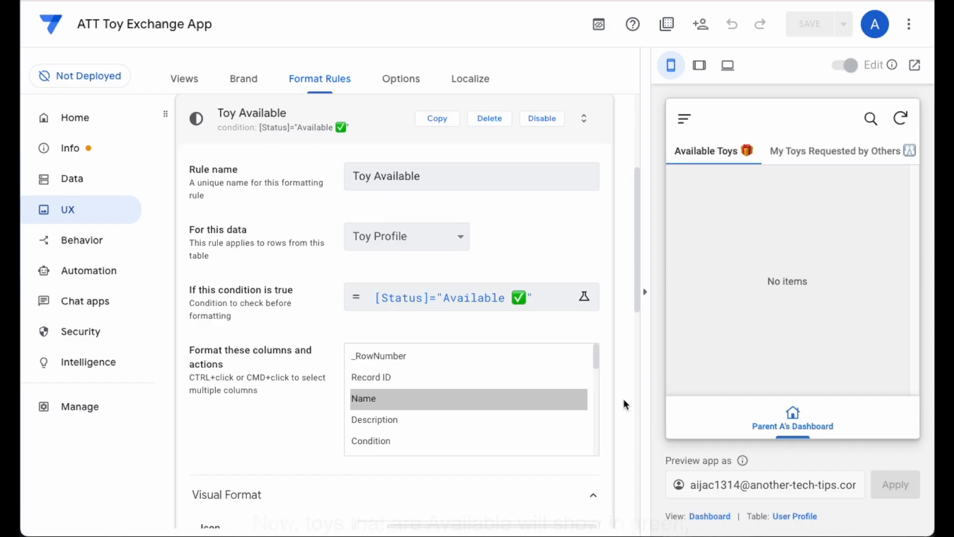
scroll(595, 369, down, 7)
scroll(597, 373, down, 1)
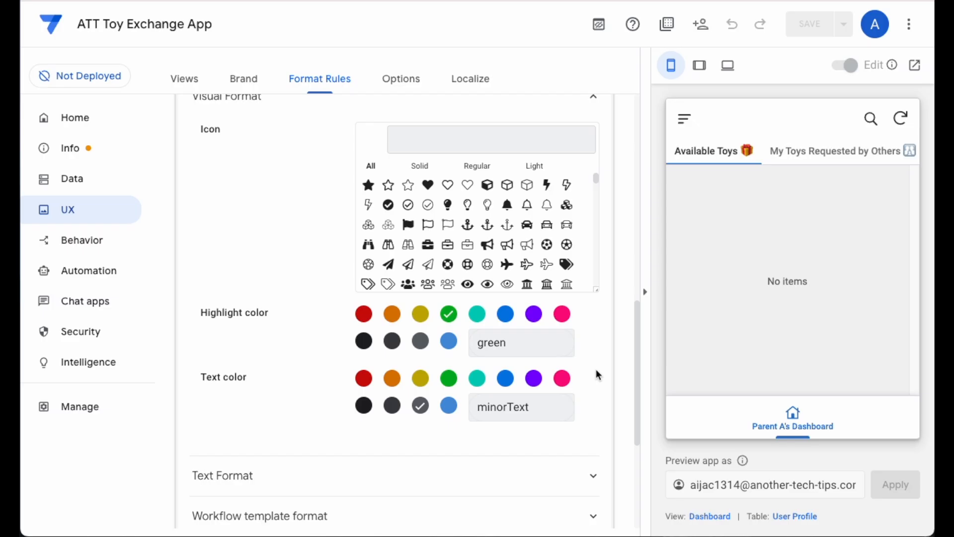
scroll(596, 368, down, 5)
- Examine the conditions, formatted columns and highlight colours of the Toy Reserved and Toy Exchanged format rules
click(490, 387)
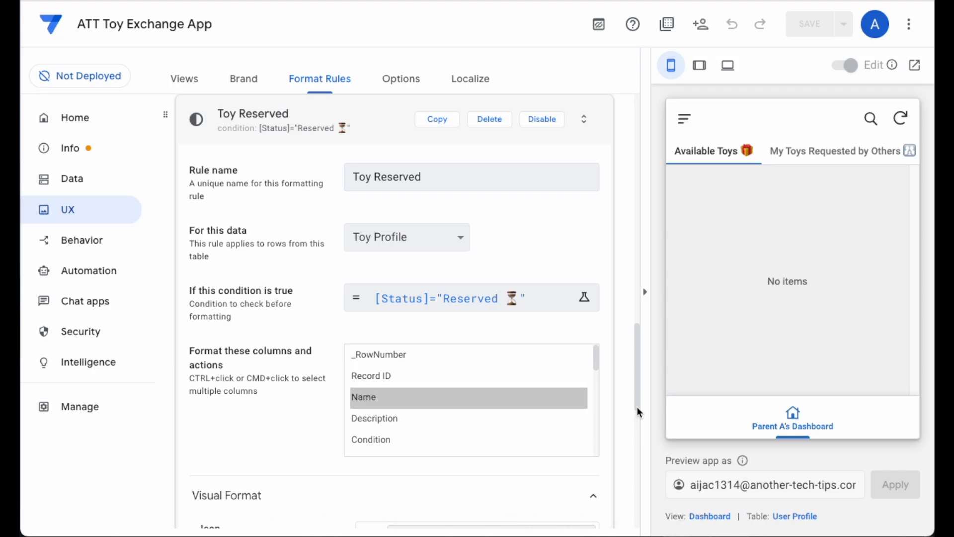
scroll(629, 336, down, 7)
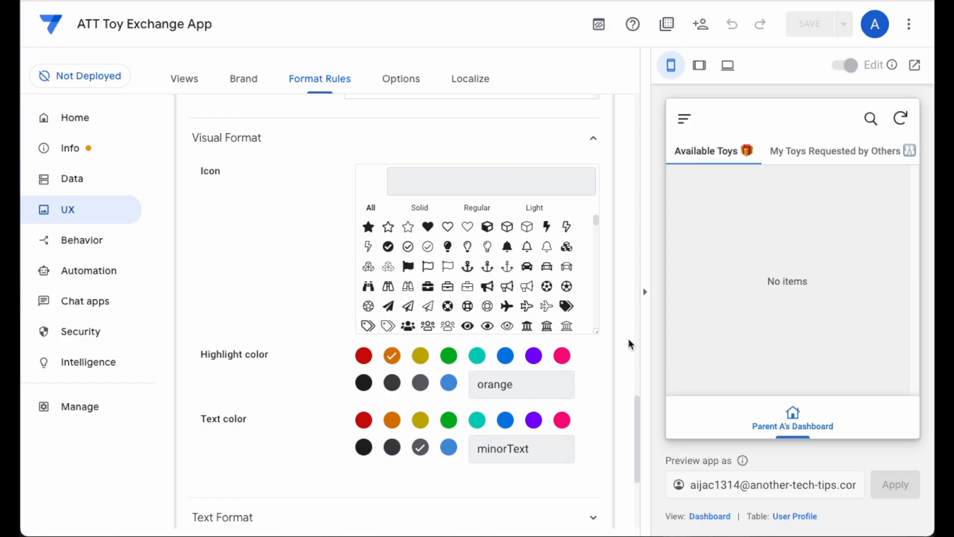
scroll(628, 344, down, 5)
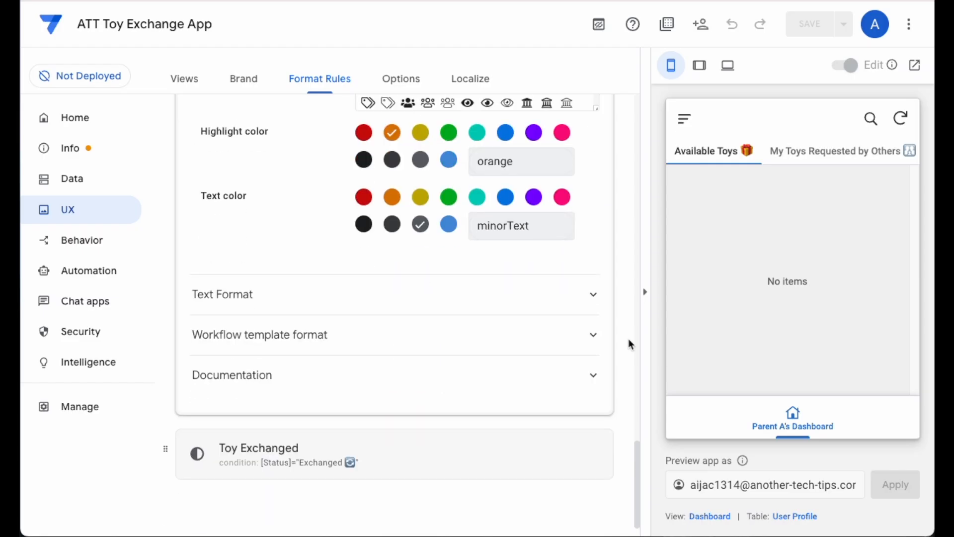
click(359, 453)
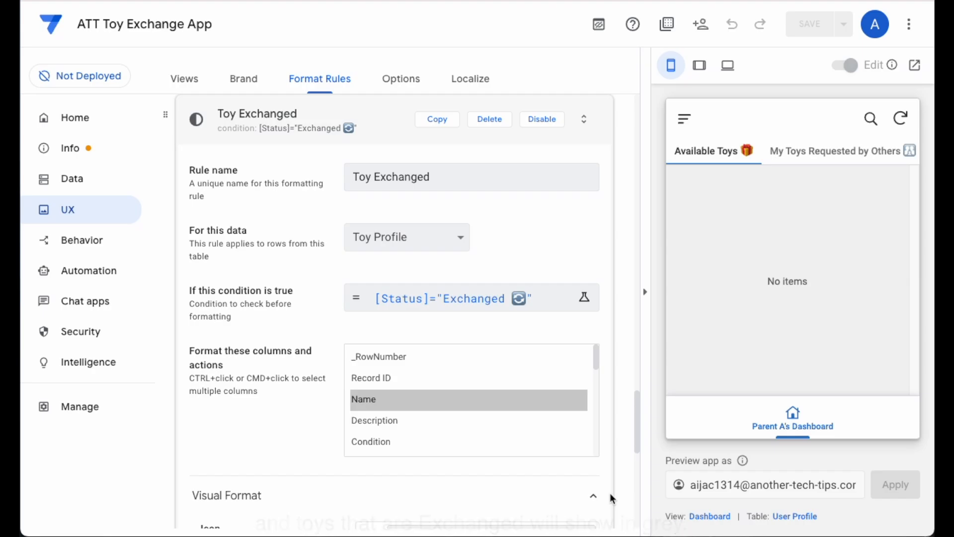
scroll(621, 479, down, 6)
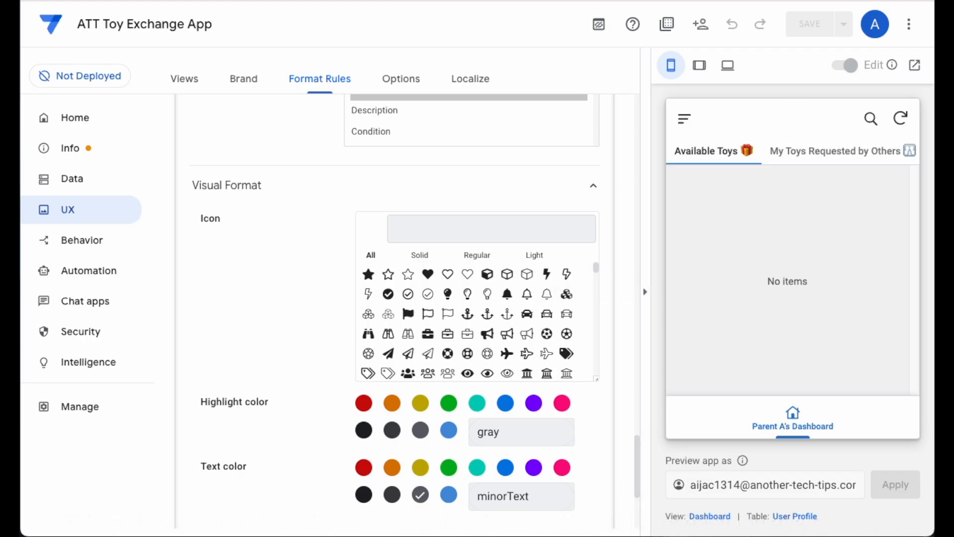
- Return to the app's views, examine the main image setting of the Toy Available List_Detail view and collapse it
click(188, 87)
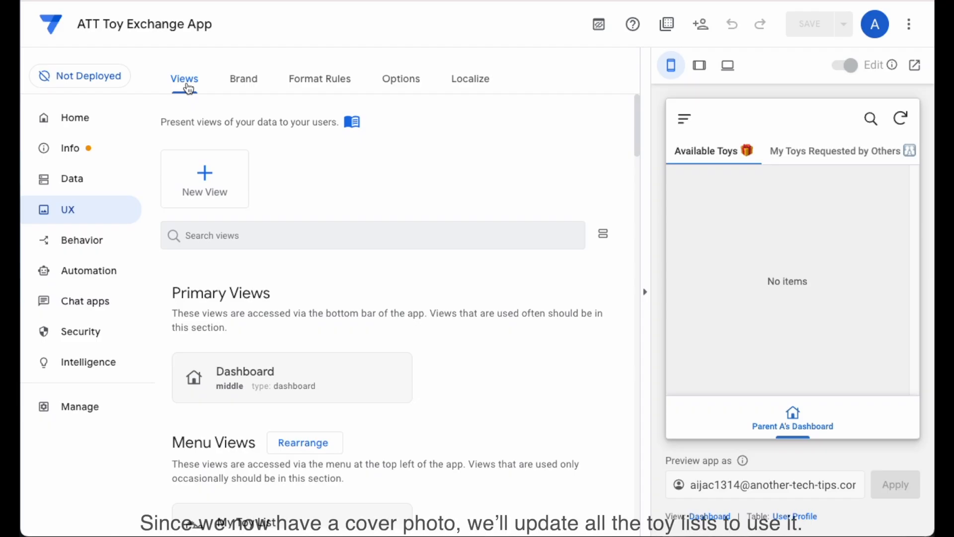
scroll(389, 294, down, 6)
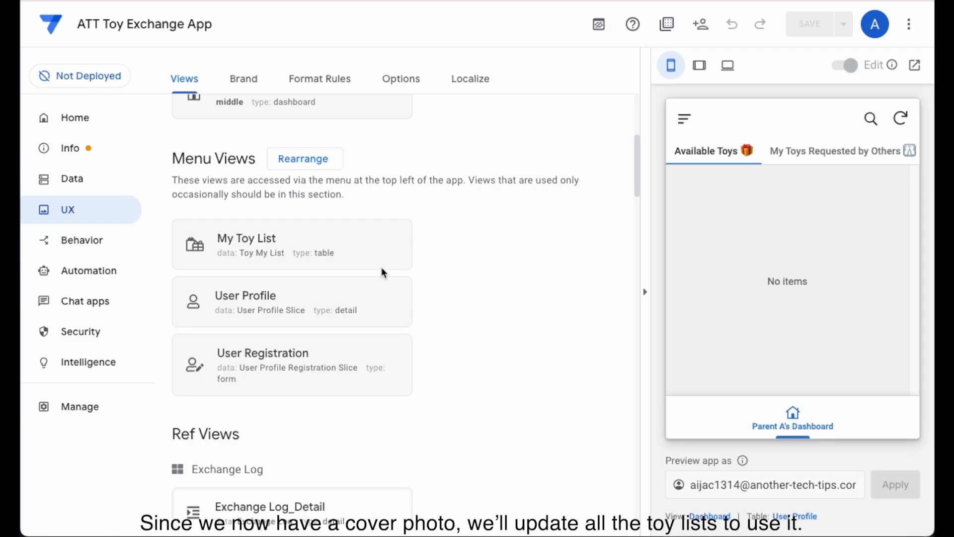
scroll(379, 267, down, 5)
scroll(381, 267, down, 12)
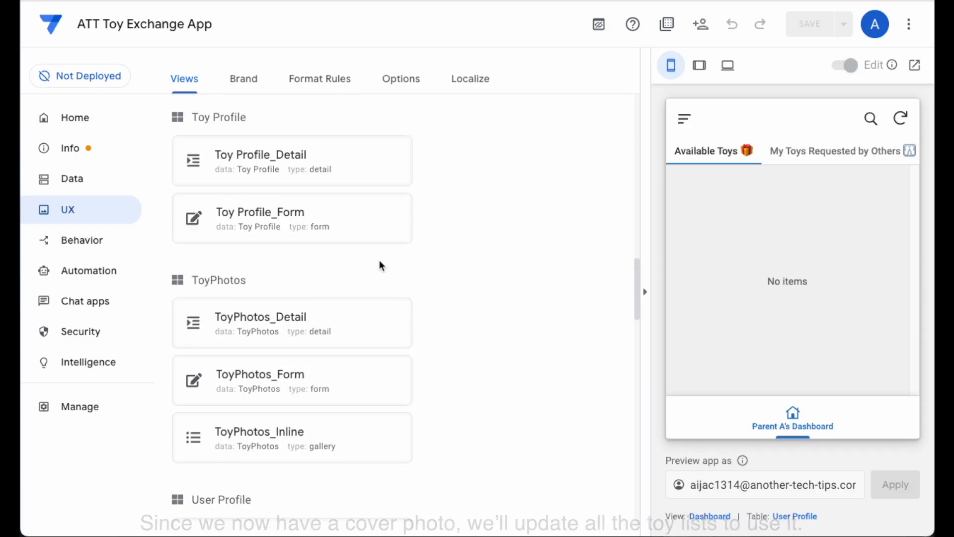
scroll(381, 266, down, 3)
scroll(380, 262, down, 7)
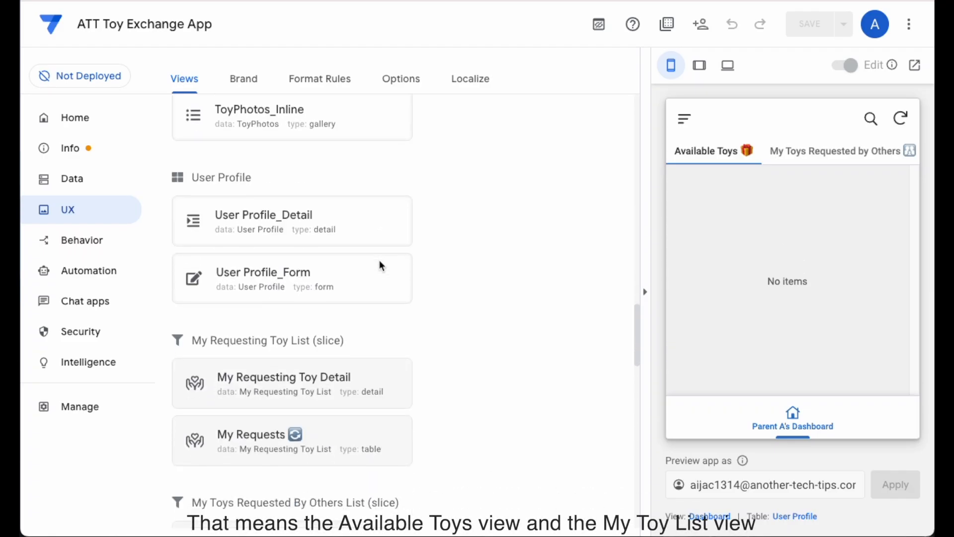
scroll(381, 267, down, 5)
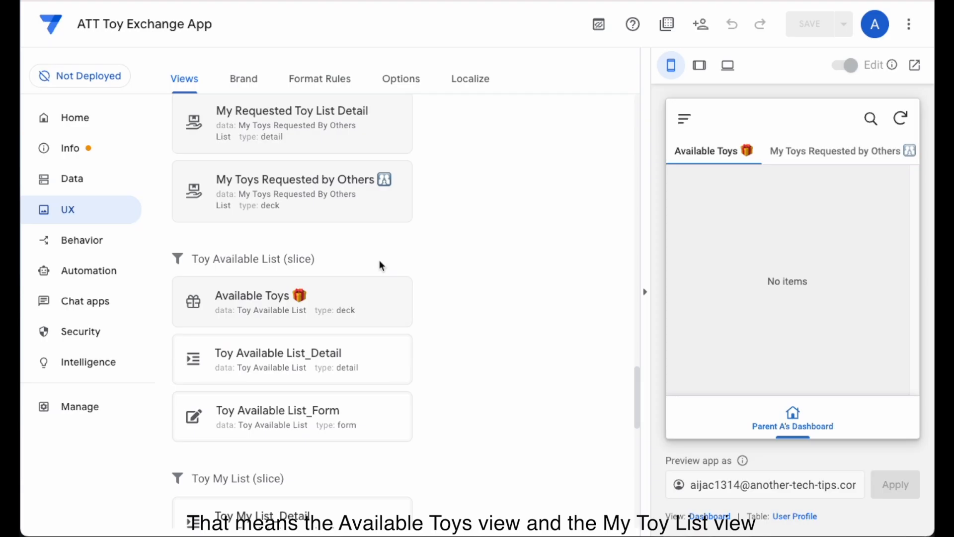
scroll(380, 266, down, 1)
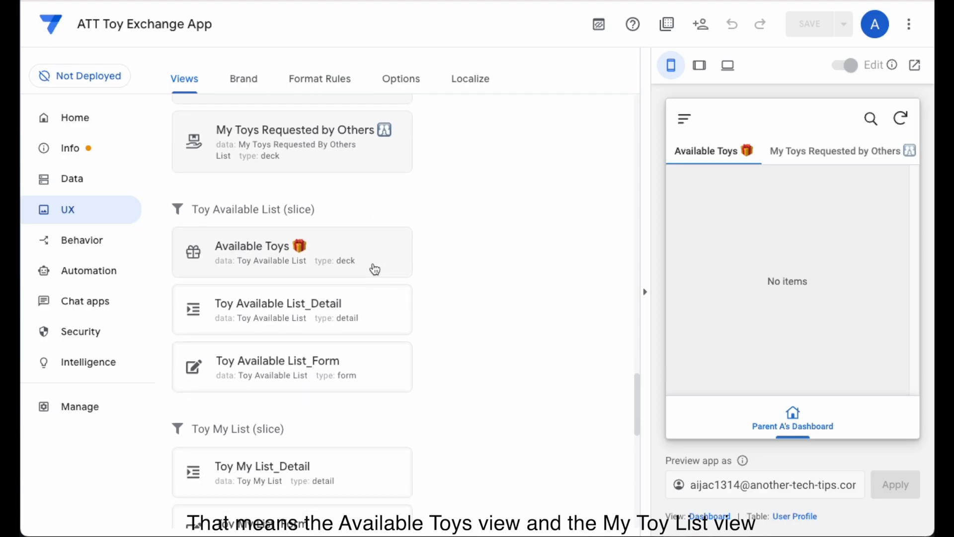
click(375, 321)
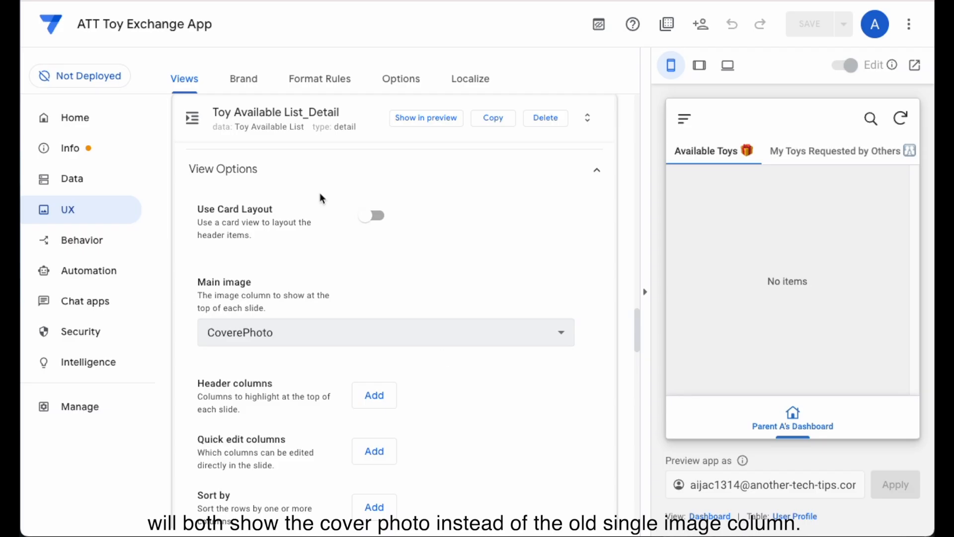
click(325, 130)
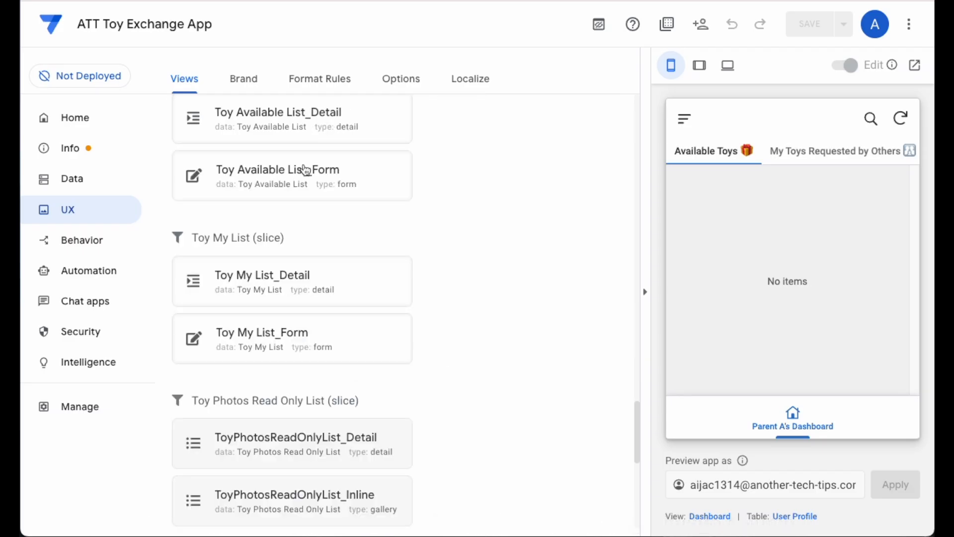
- Open the Toy My List_Detail view, examine its main image setting and collapse it
click(344, 296)
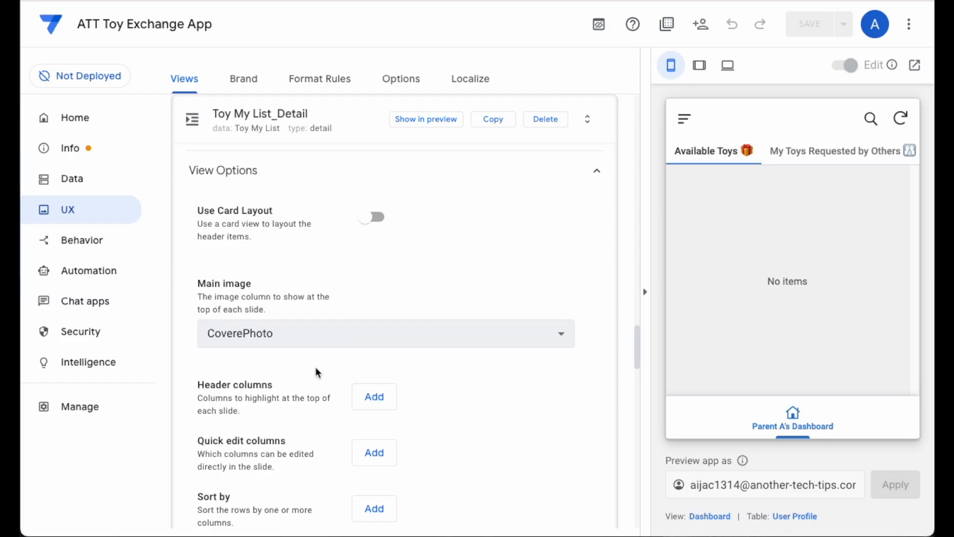
scroll(315, 373, up, 3)
click(306, 261)
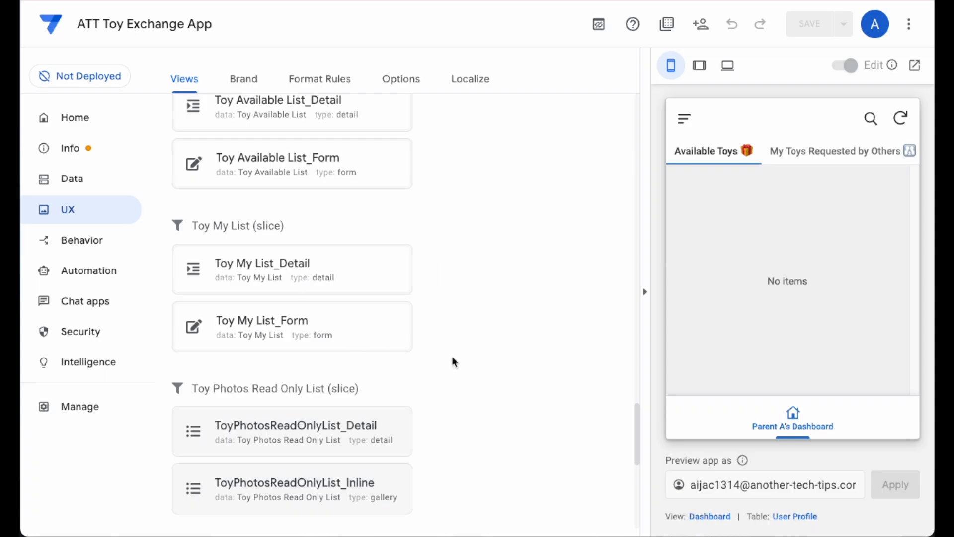
- Open the Leave Rating Form view of ExchangeFeedback and examine its data source, view type, position and column order
scroll(453, 359, down, 8)
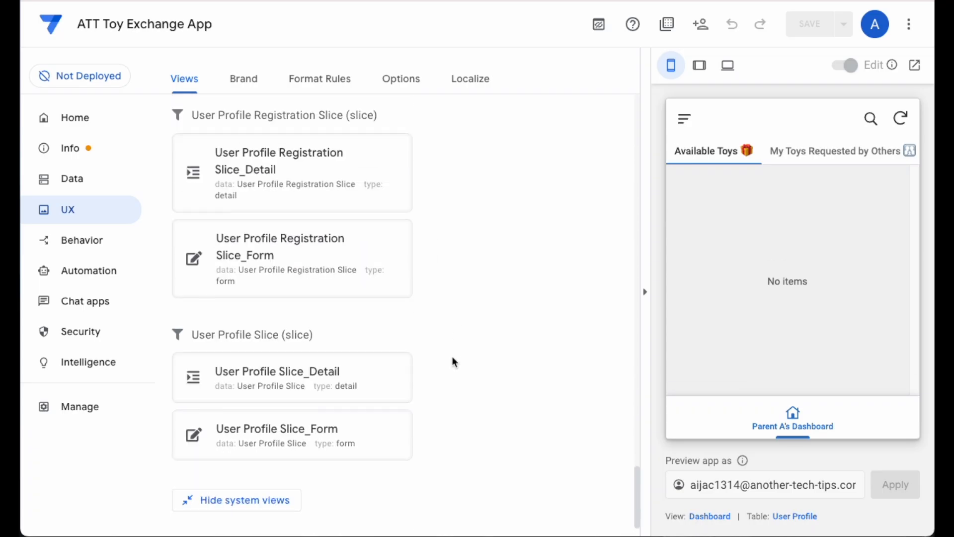
scroll(452, 357, up, 12)
scroll(452, 358, up, 12)
scroll(452, 358, up, 10)
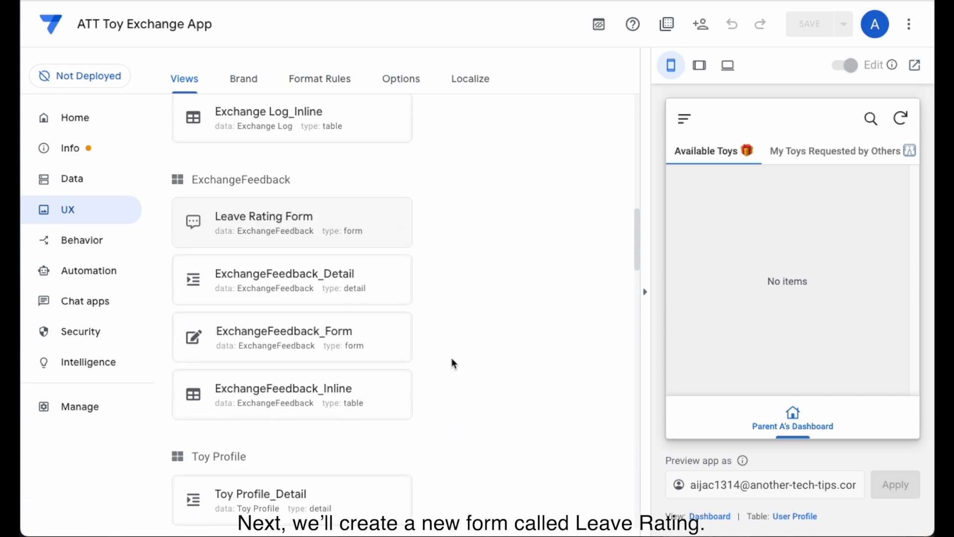
click(368, 258)
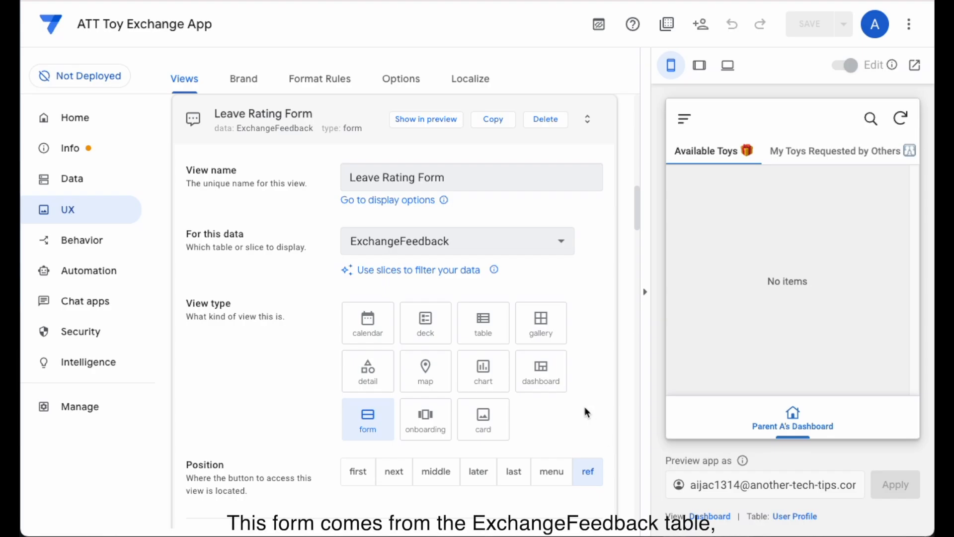
scroll(585, 407, down, 8)
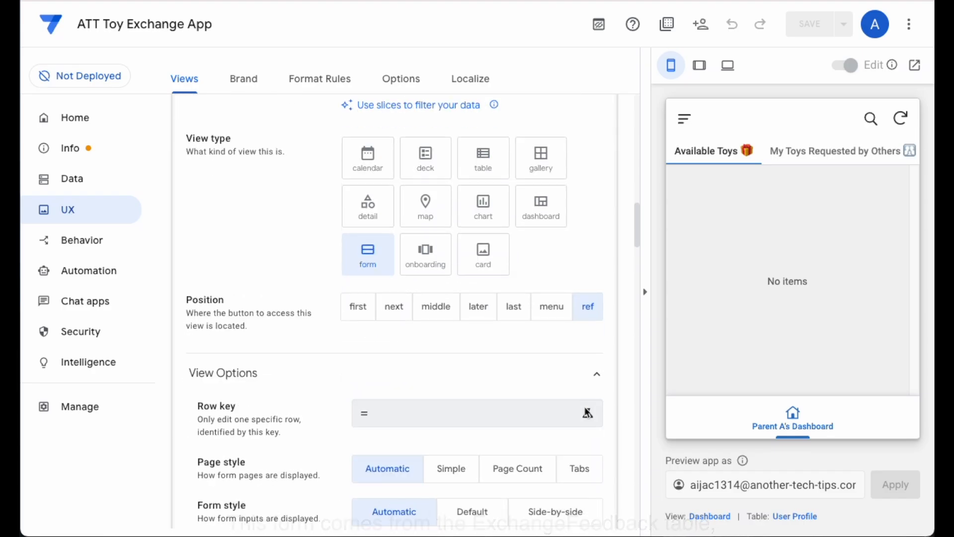
scroll(585, 409, down, 1)
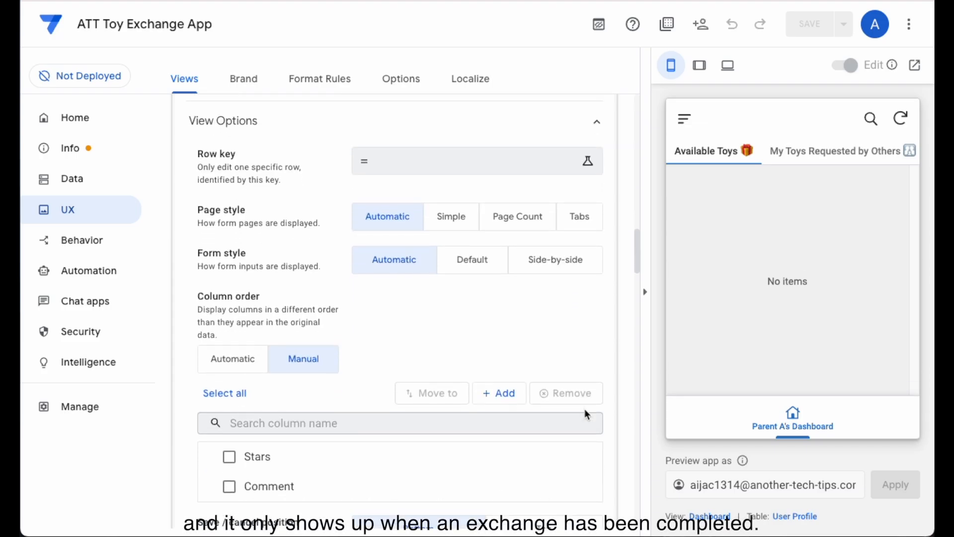
scroll(585, 411, up, 1)
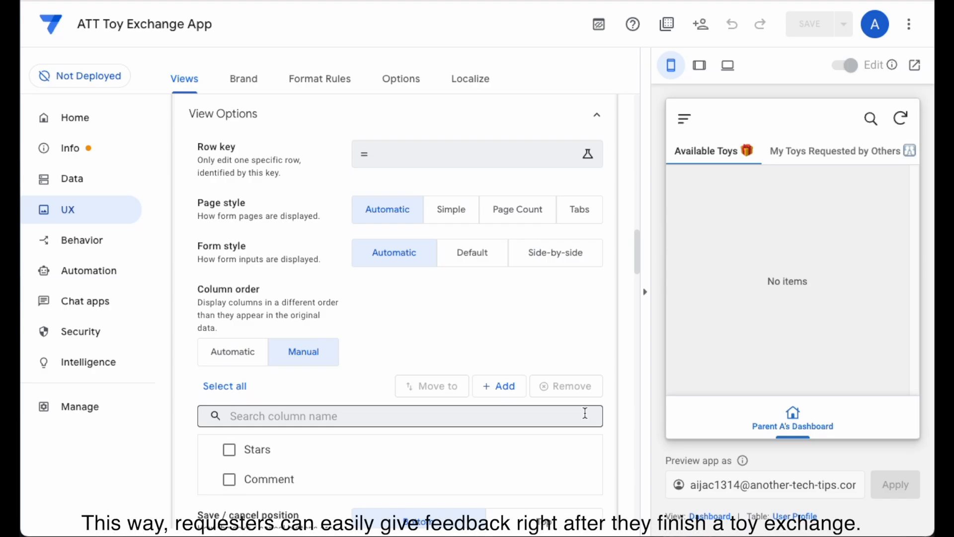
scroll(588, 267, down, 7)
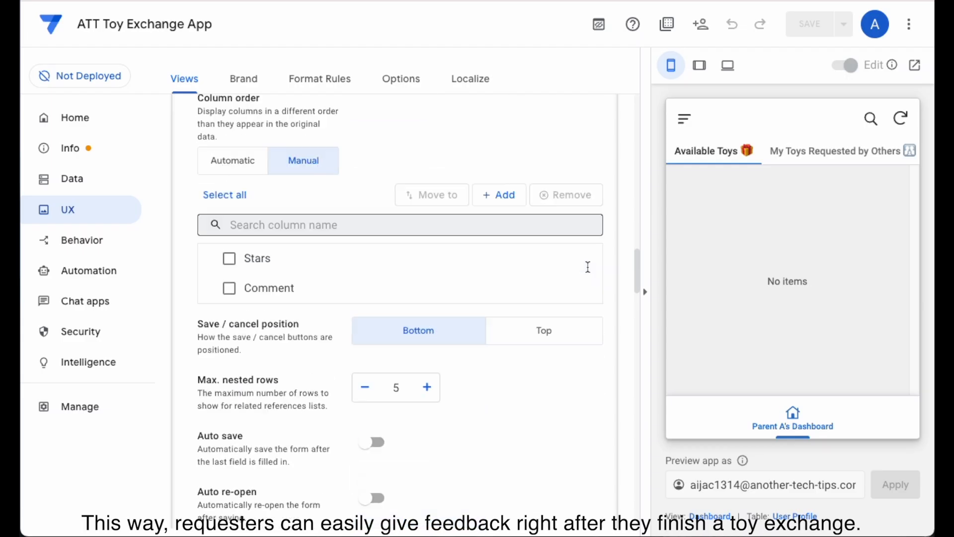
scroll(588, 267, down, 3)
- Expand the display settings of the Leave Rating Form view and examine its icon, display name and show-if condition
click(460, 361)
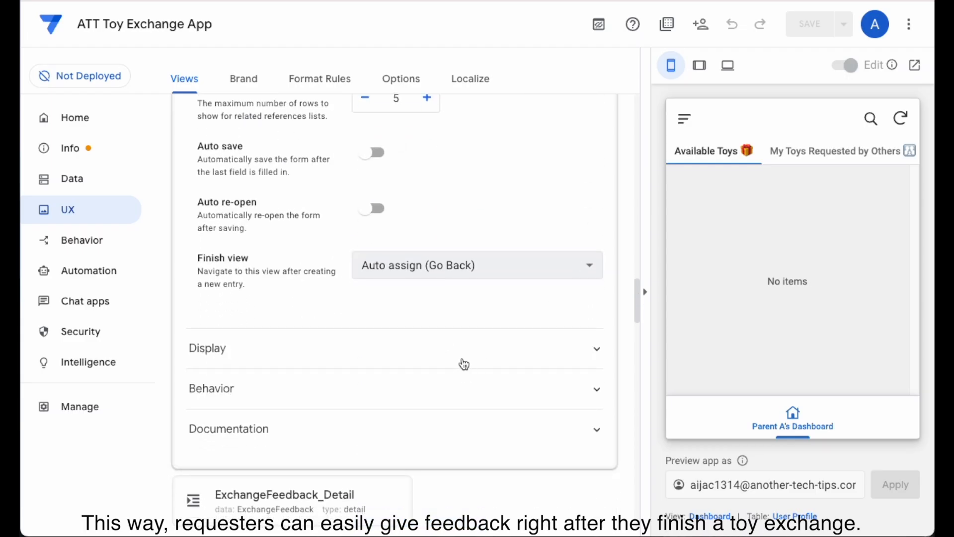
click(450, 383)
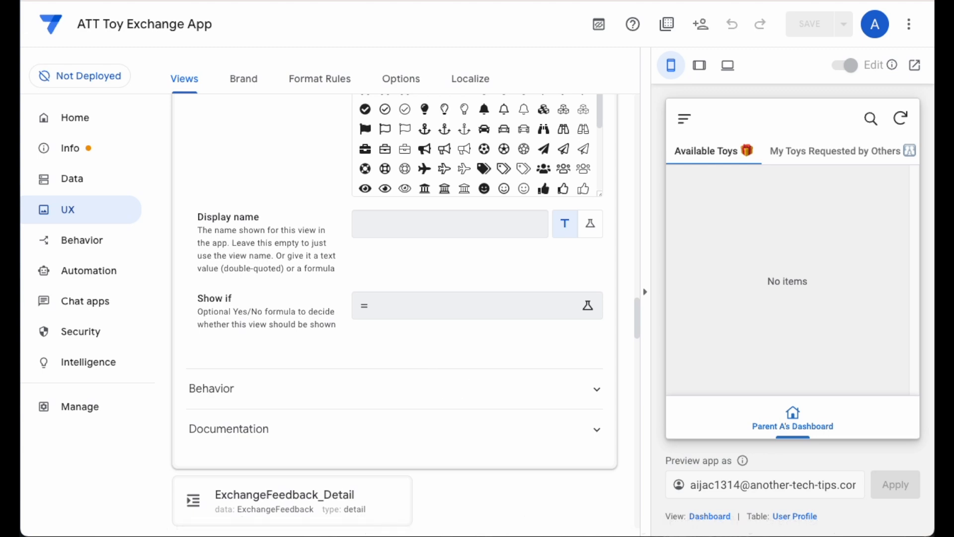
scroll(451, 377, down, 4)
scroll(452, 376, up, 7)
scroll(451, 376, up, 2)
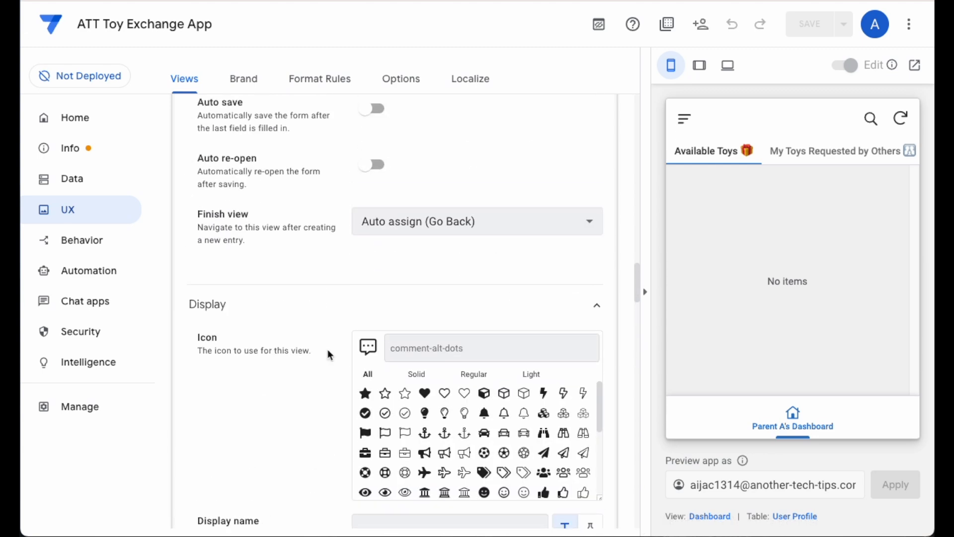
- Open the app's automation bots and expand the Daily Check Expired Reserved Event bot to view its event and process
click(73, 279)
click(323, 378)
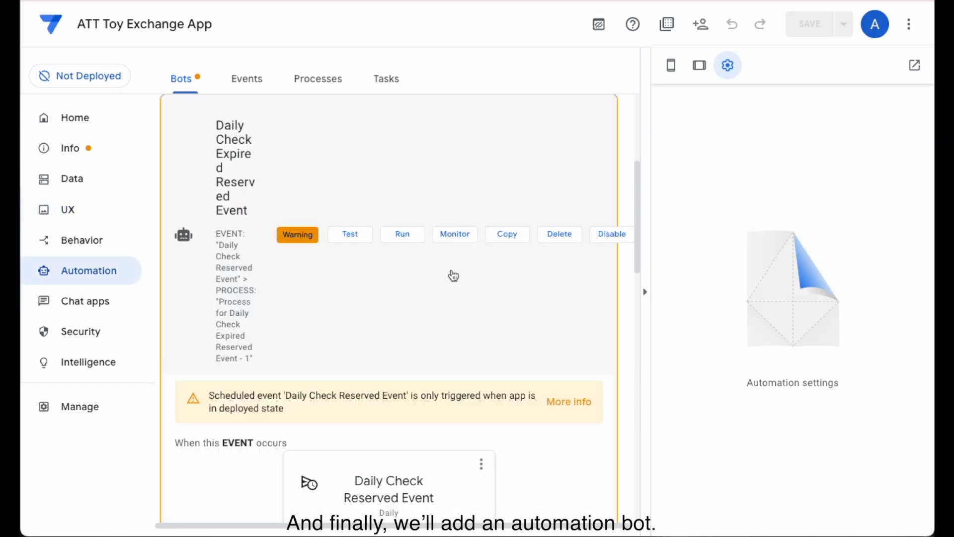
scroll(497, 276, down, 5)
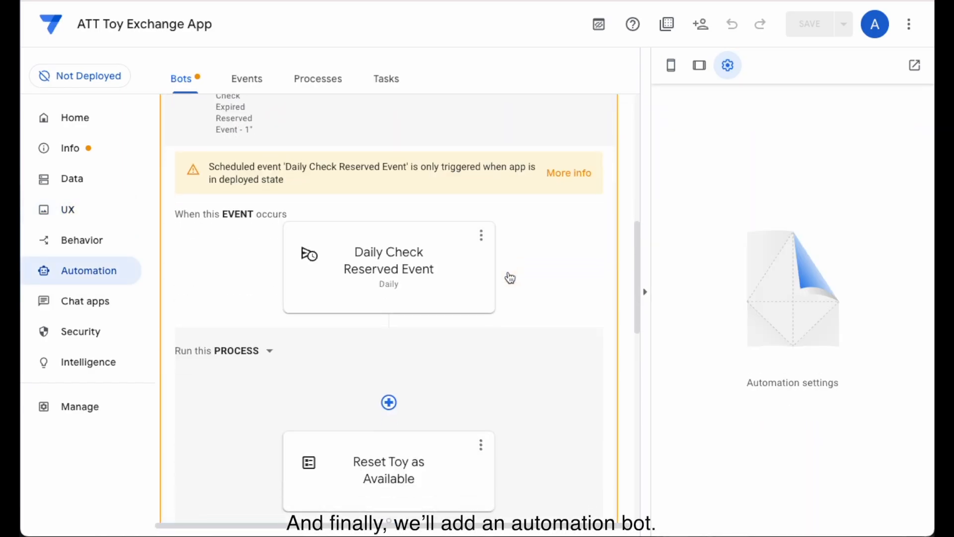
- Examine the schedule, table and full filter condition of the Daily Check Reserved Event, and close the expression without changes
click(426, 270)
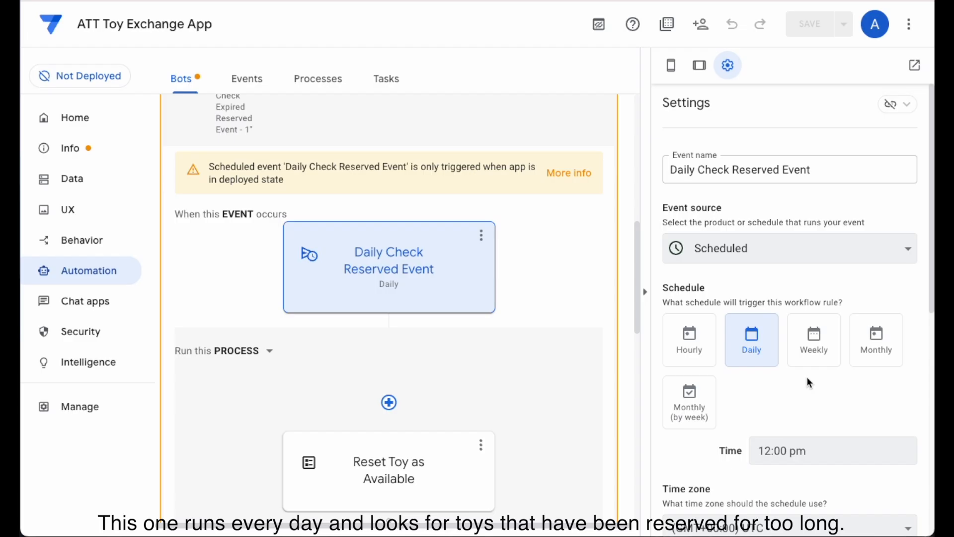
scroll(807, 376, down, 2)
scroll(808, 374, down, 4)
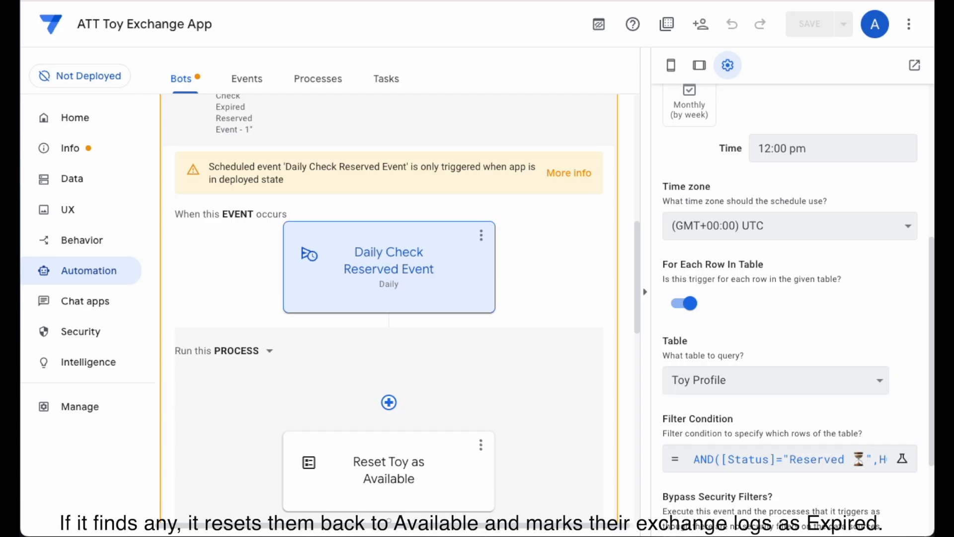
click(827, 458)
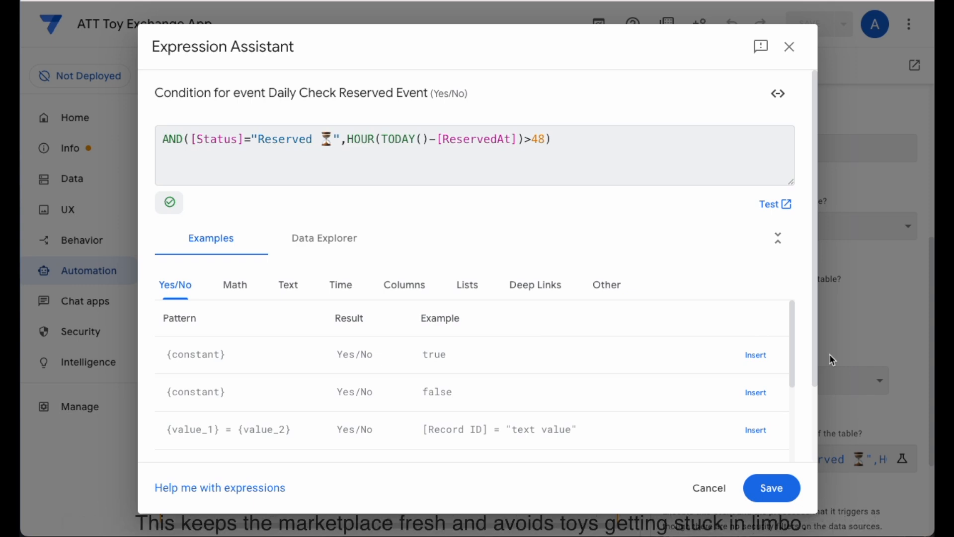
click(716, 486)
- Examine the data actions run by the bot's Reset Toy as Available and Set Expired Exchange steps
scroll(540, 388, down, 5)
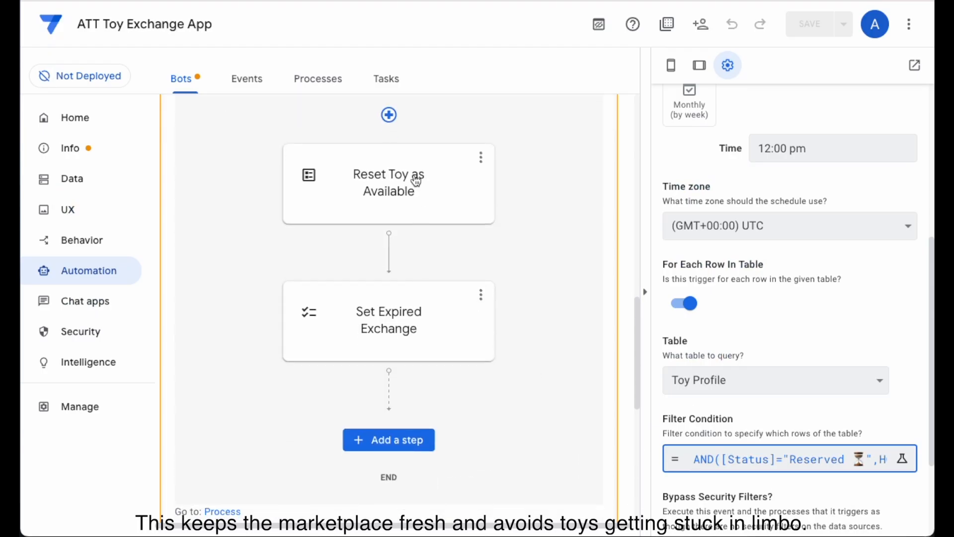
click(415, 194)
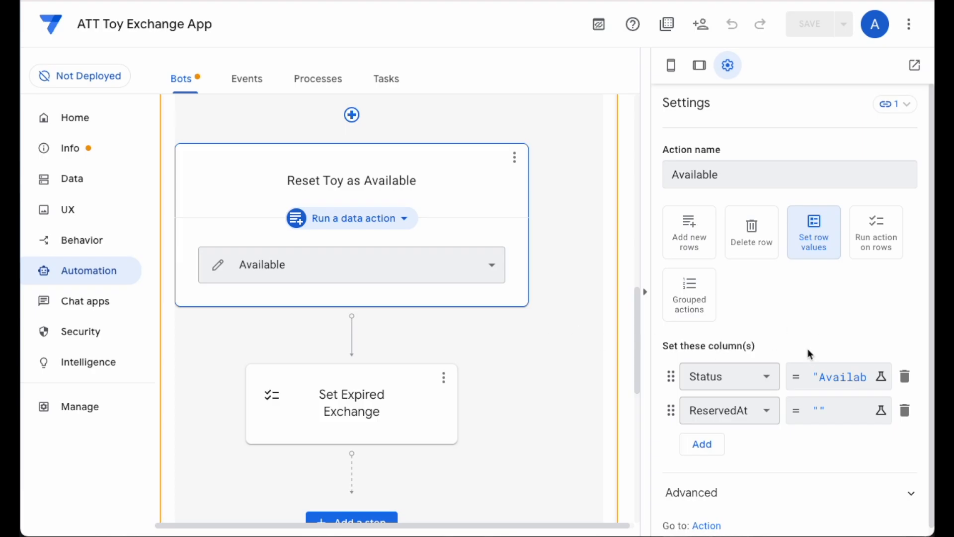
scroll(807, 348, down, 1)
click(352, 403)
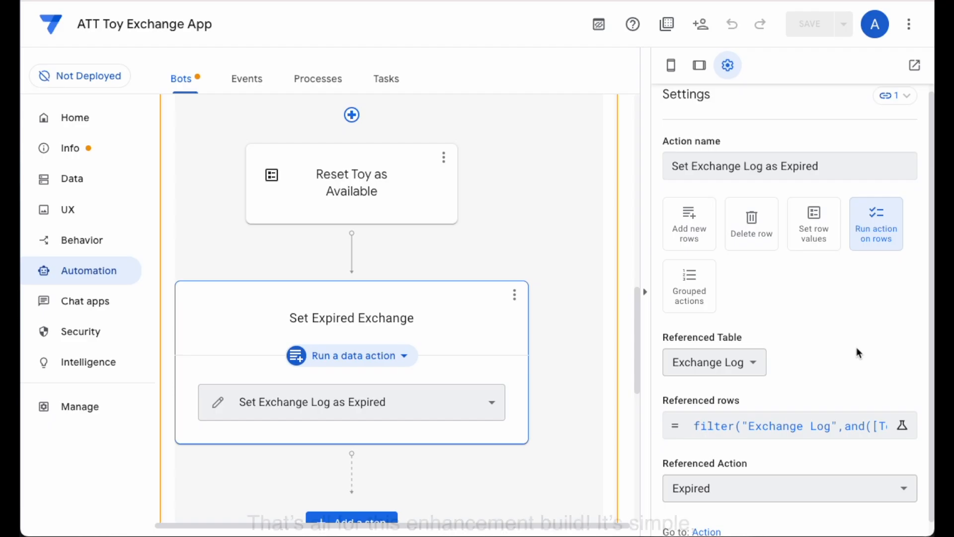
scroll(856, 348, down, 1)
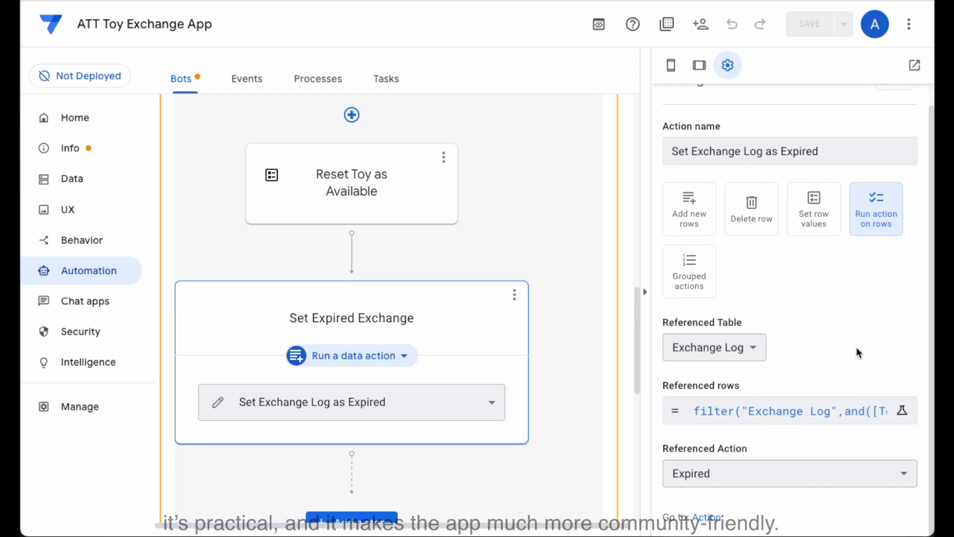